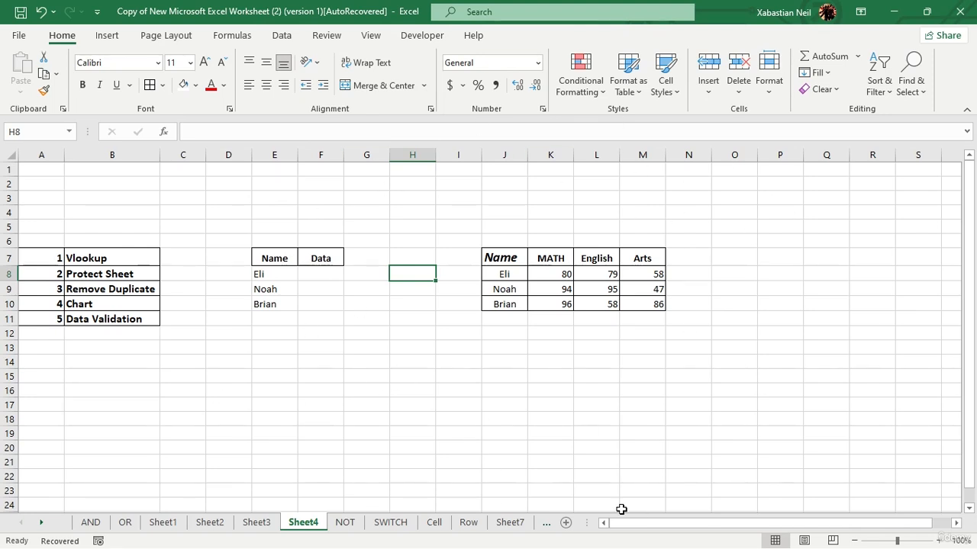
Step: Start a VLOOKUP formula in F8 using Eli's name in E8 as the lookup value
click(321, 272)
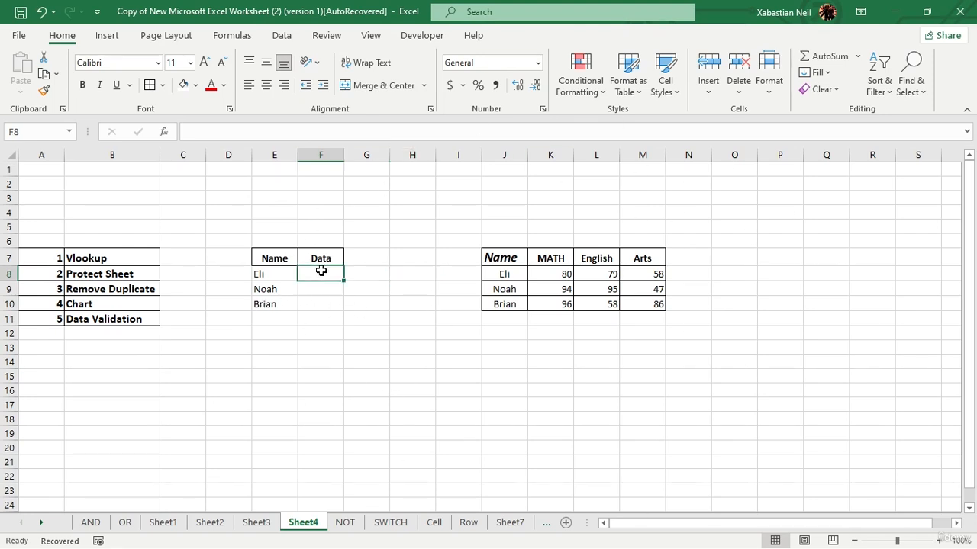
double_click(321, 272)
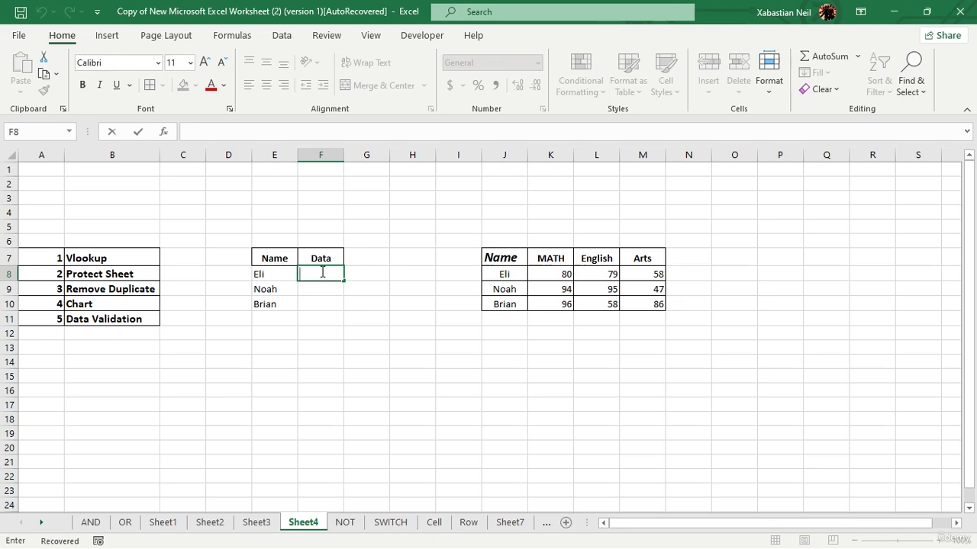
text(=vlook)
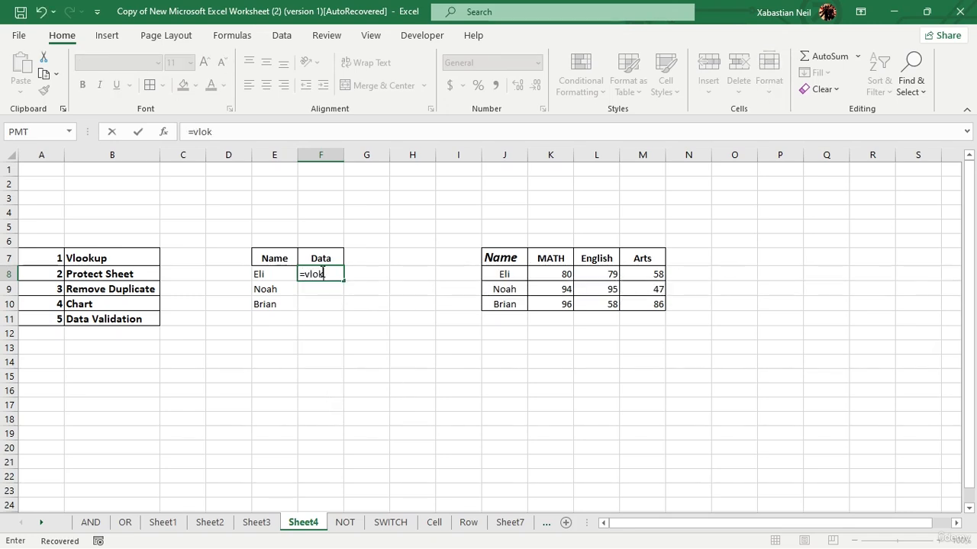
key(Right)
double_click(321, 273)
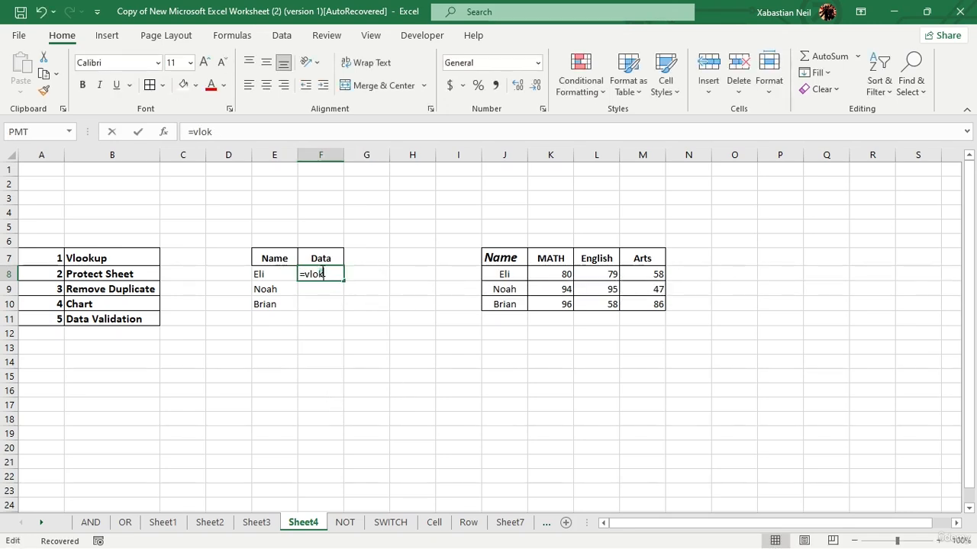
key(BackSpace)
key(BackSpace)
key(Tab)
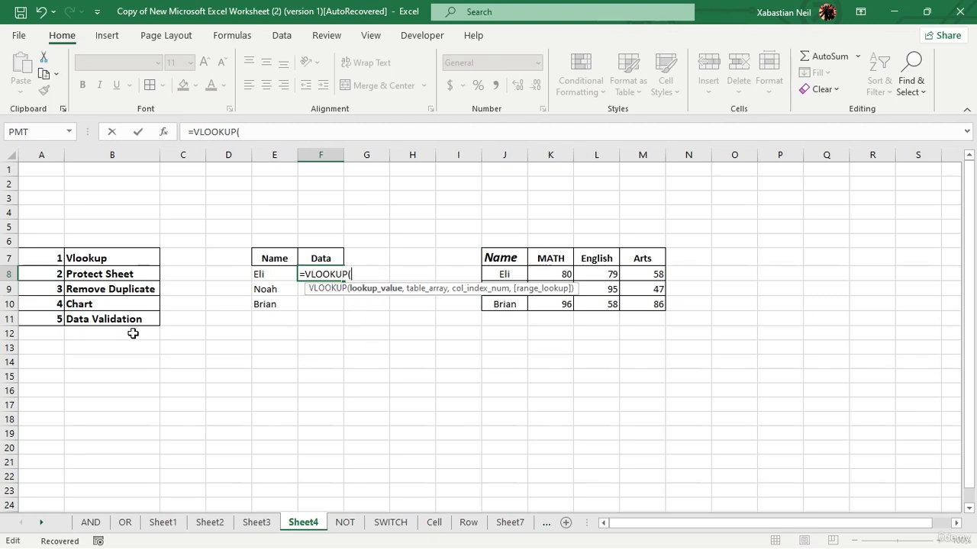
click(273, 273)
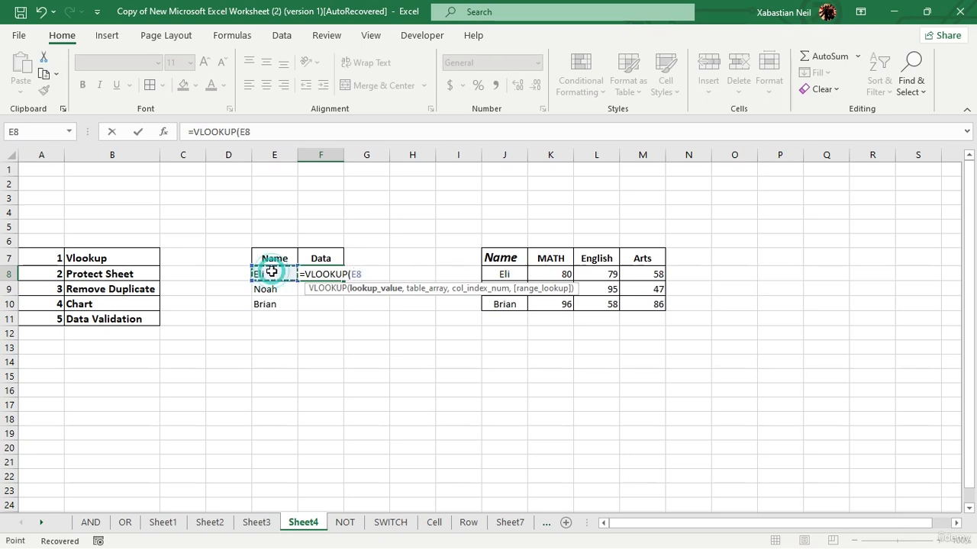
text(,)
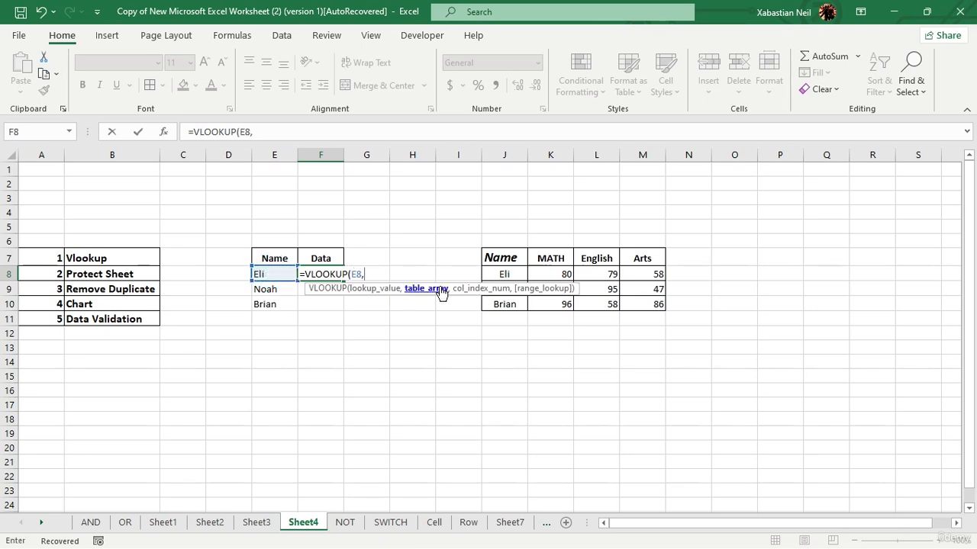
Step: Complete it with range J7:M10, column 3 and FALSE so F8 returns 79
drag(506, 262, 635, 306)
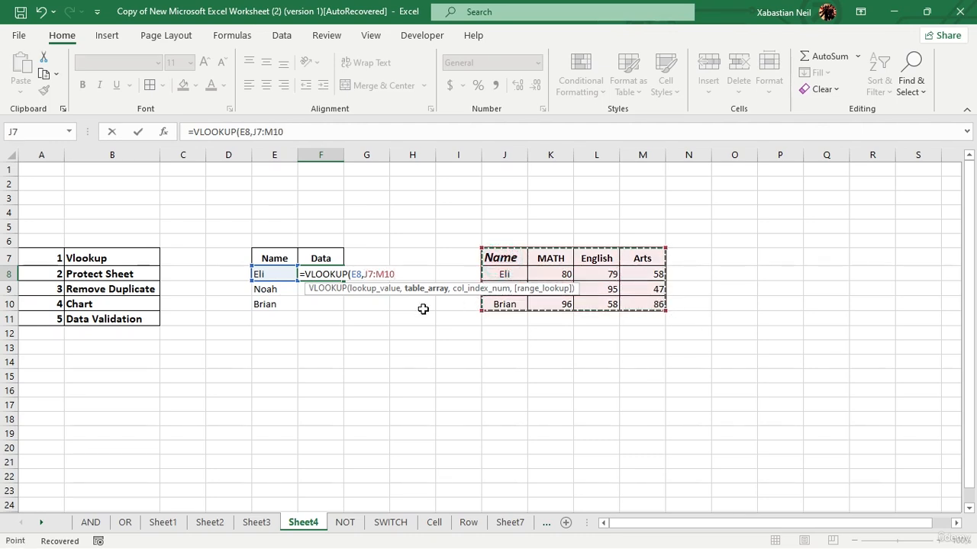
text(,)
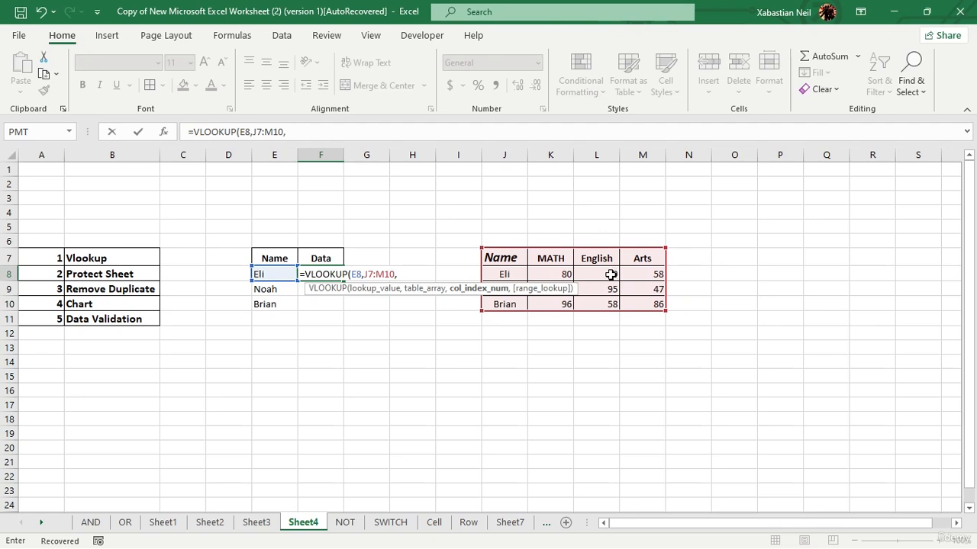
text(3,)
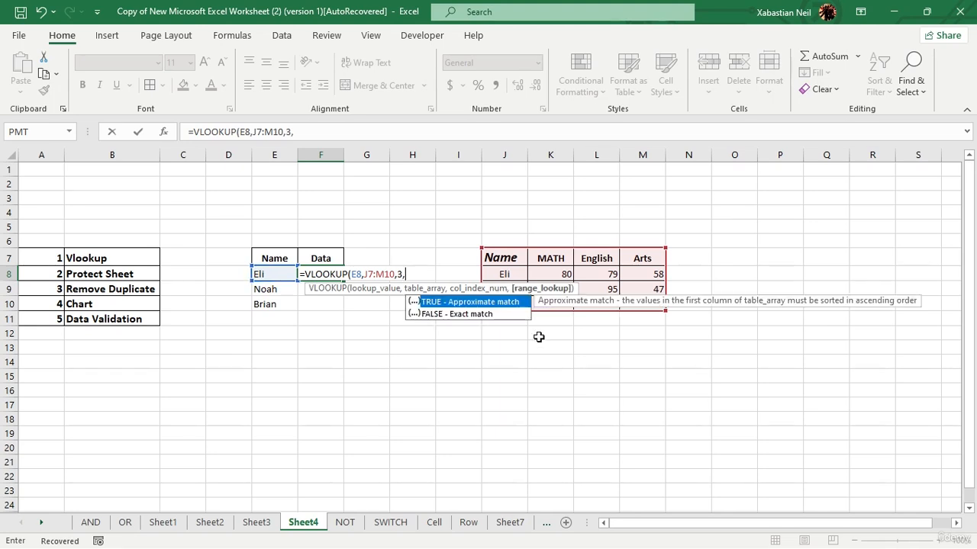
double_click(495, 315)
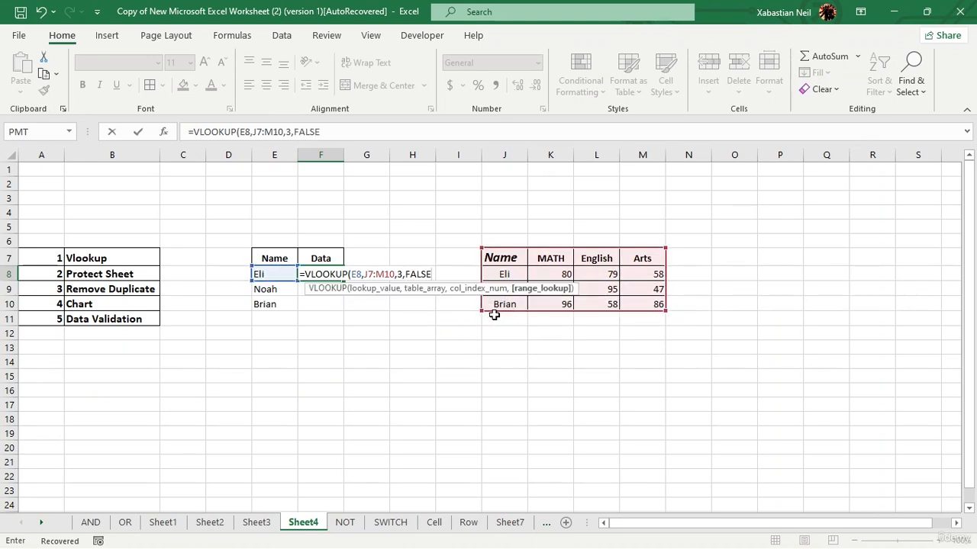
text())
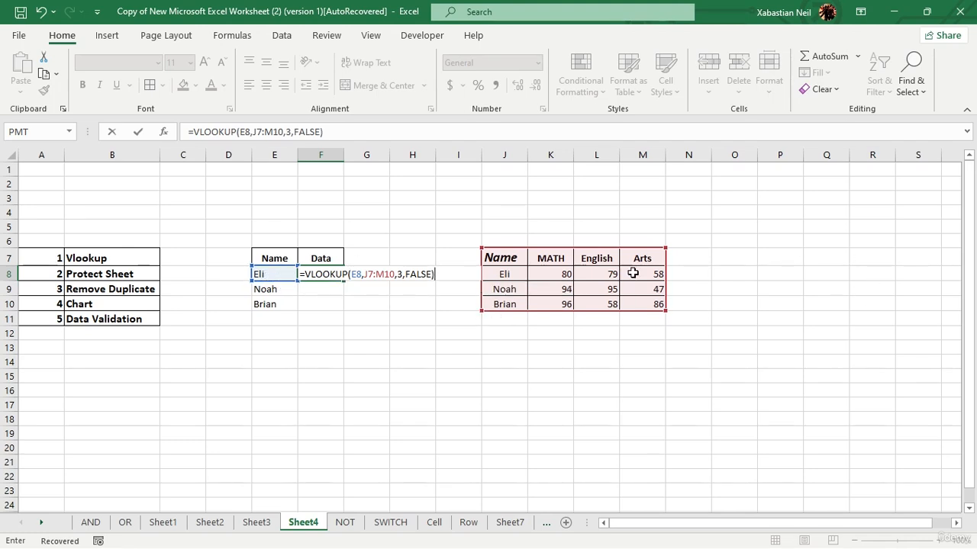
key(Return)
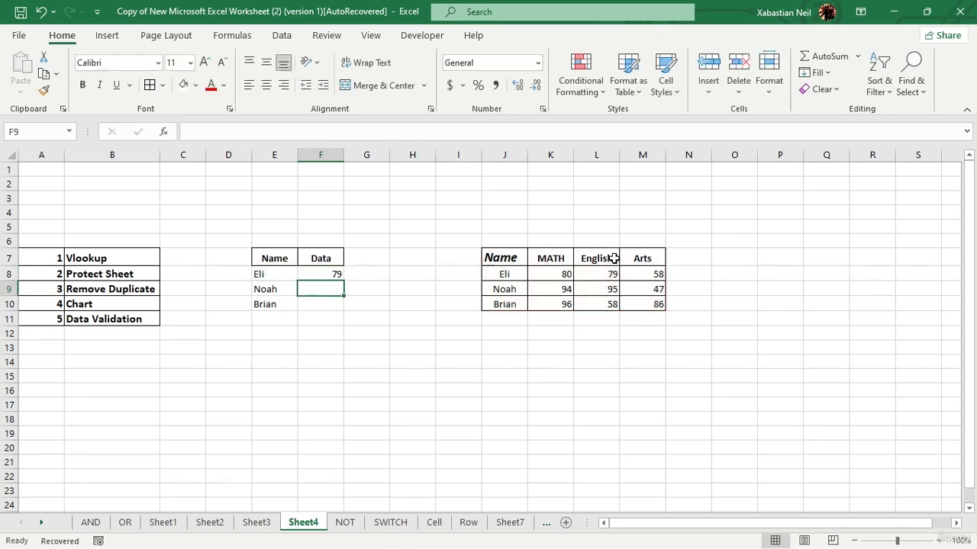
Step: Enter =VLOOKUP(E9,J7:M10,4,FALSE) in F9 to return Noah's Arts score of 47
click(329, 288)
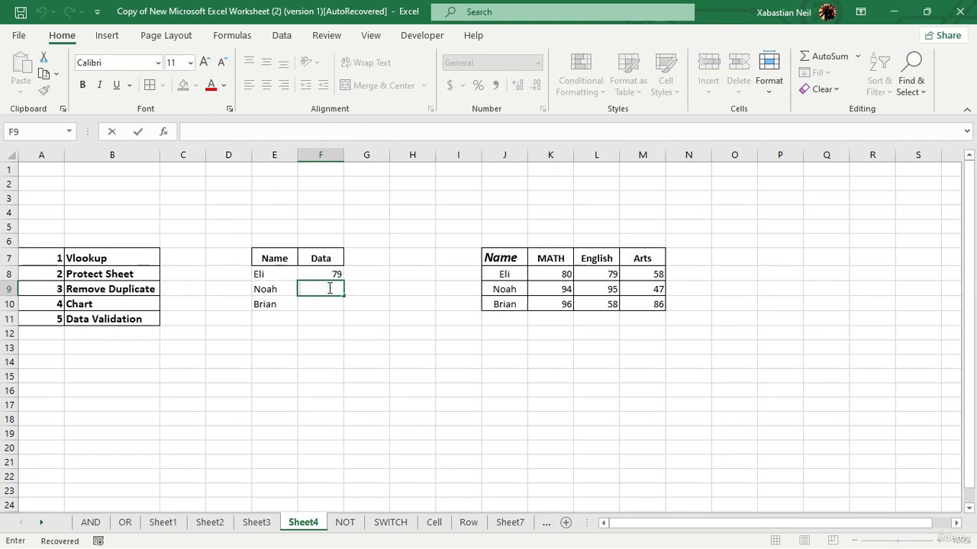
text(=vl)
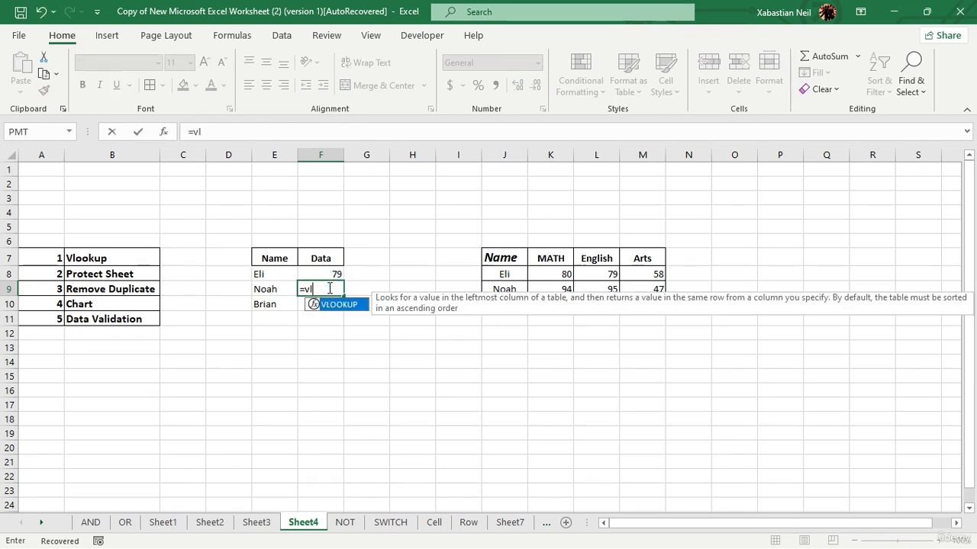
key(Tab)
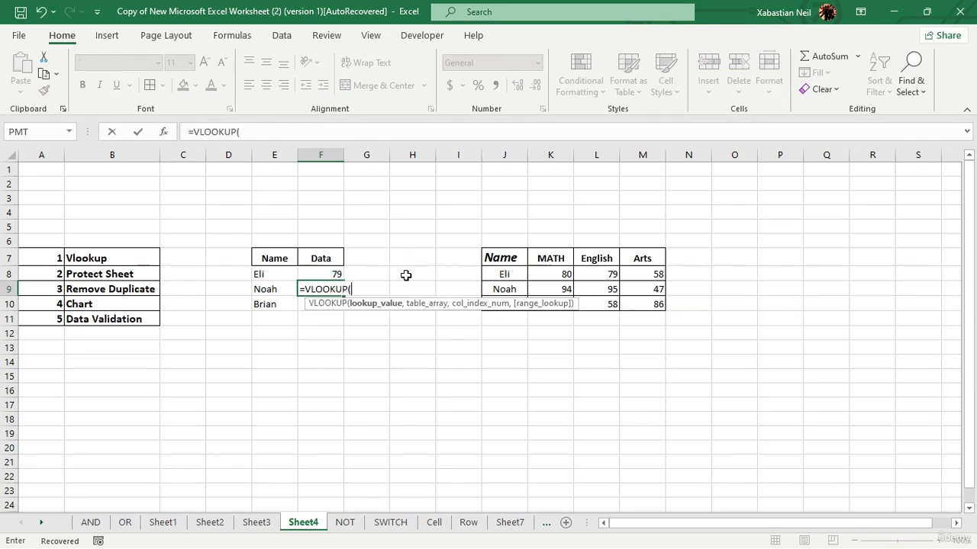
click(277, 290)
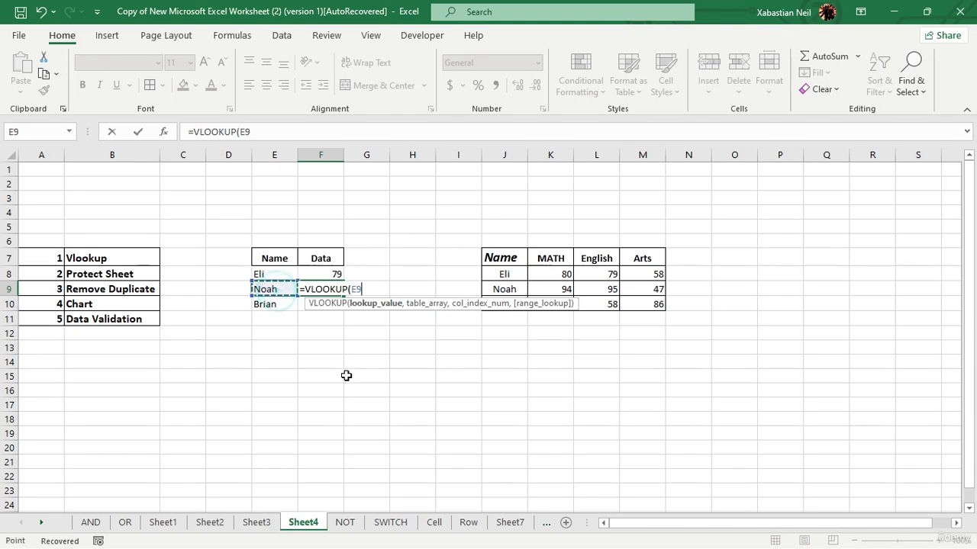
text(,)
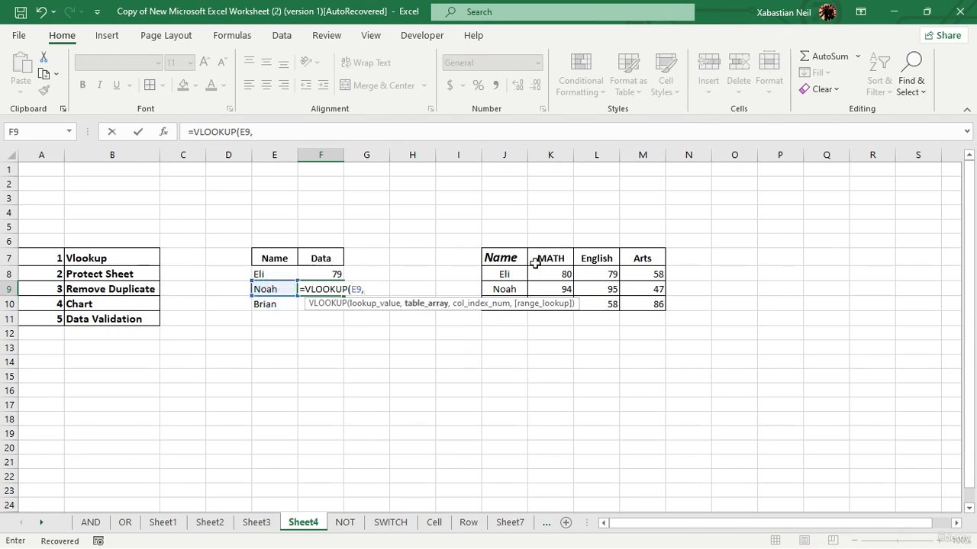
drag(500, 257, 648, 301)
text(,)
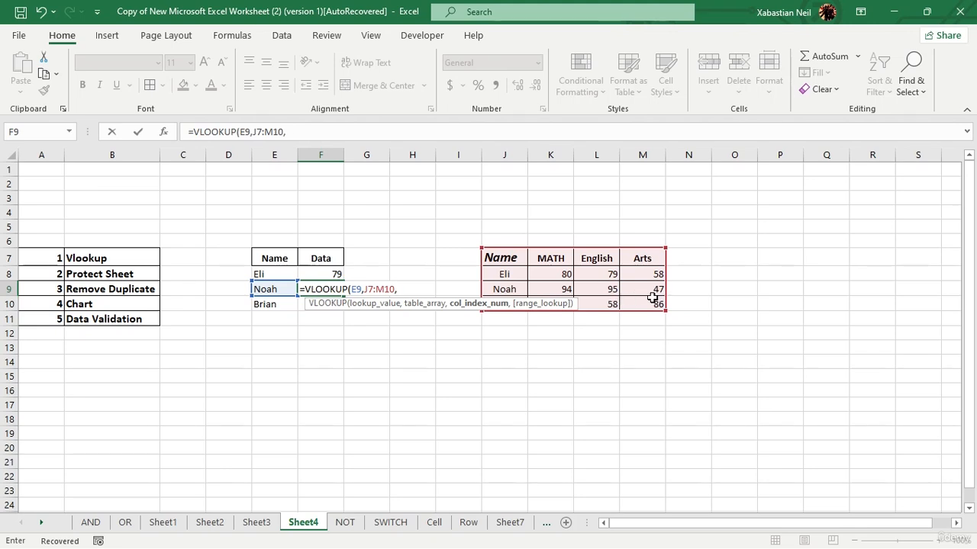
text(,)
double_click(487, 325)
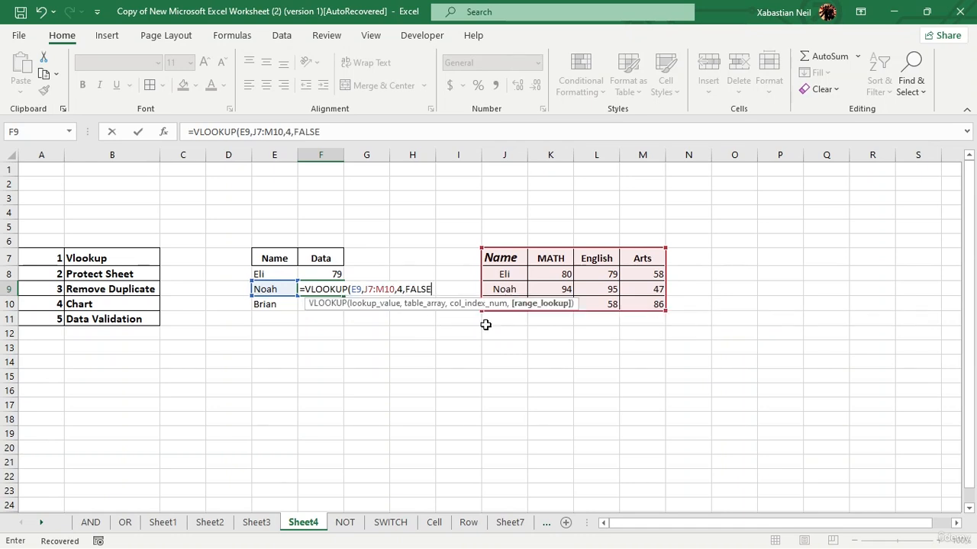
text())
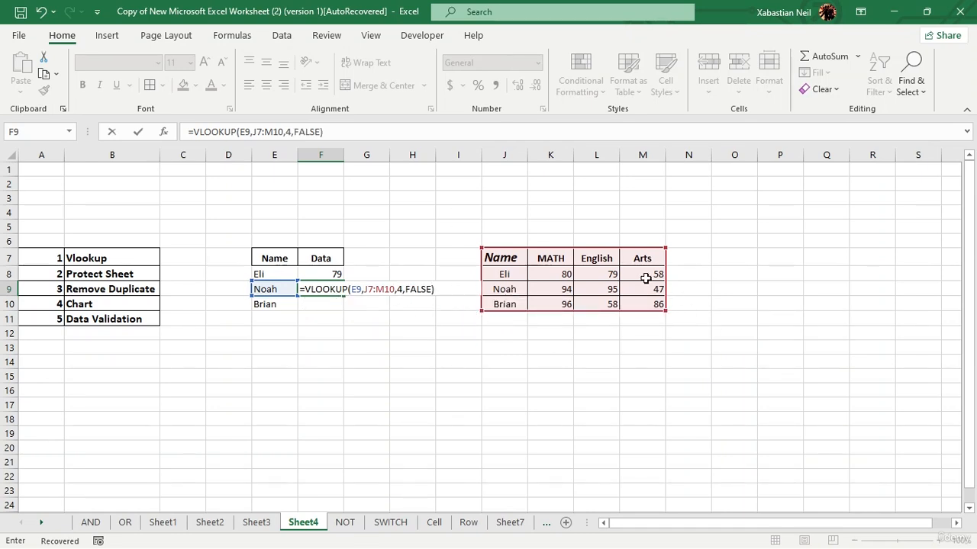
key(Return)
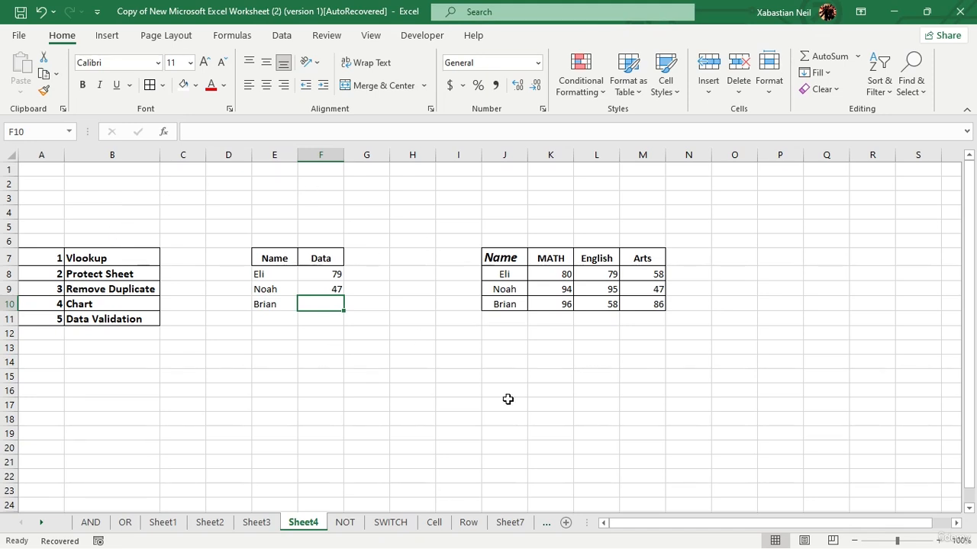
Step: Browse the Insert, Page Layout, Formulas and Data tabs, settling on the Review tab
click(108, 36)
click(151, 37)
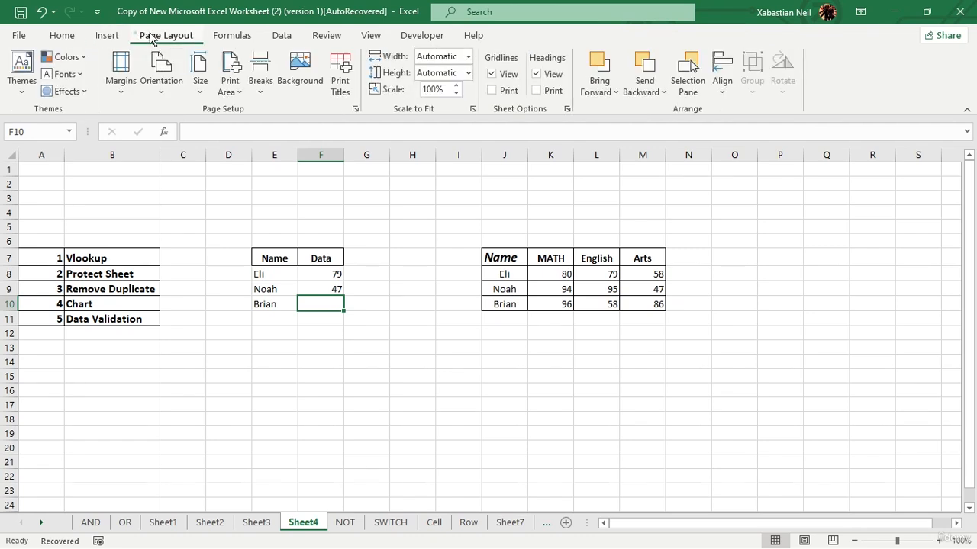
click(229, 36)
click(282, 38)
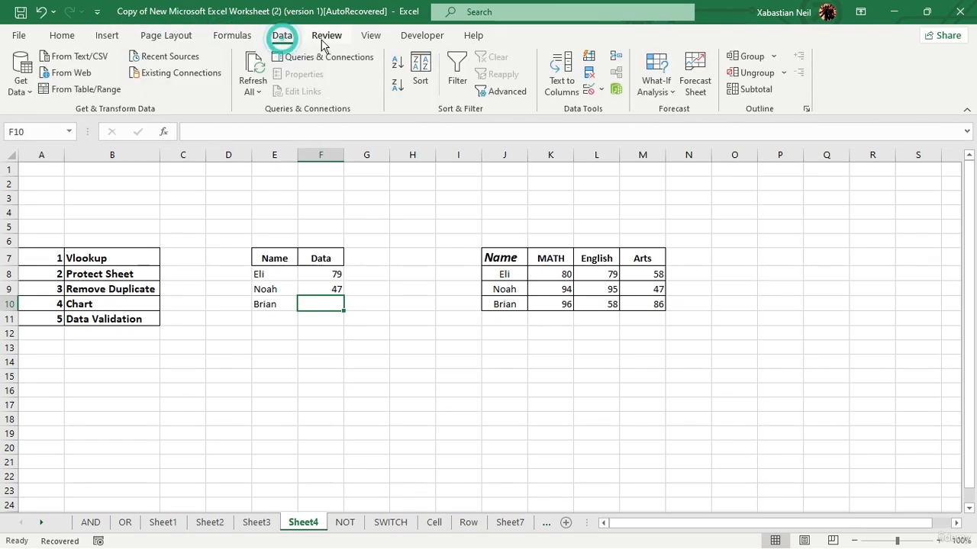
click(326, 37)
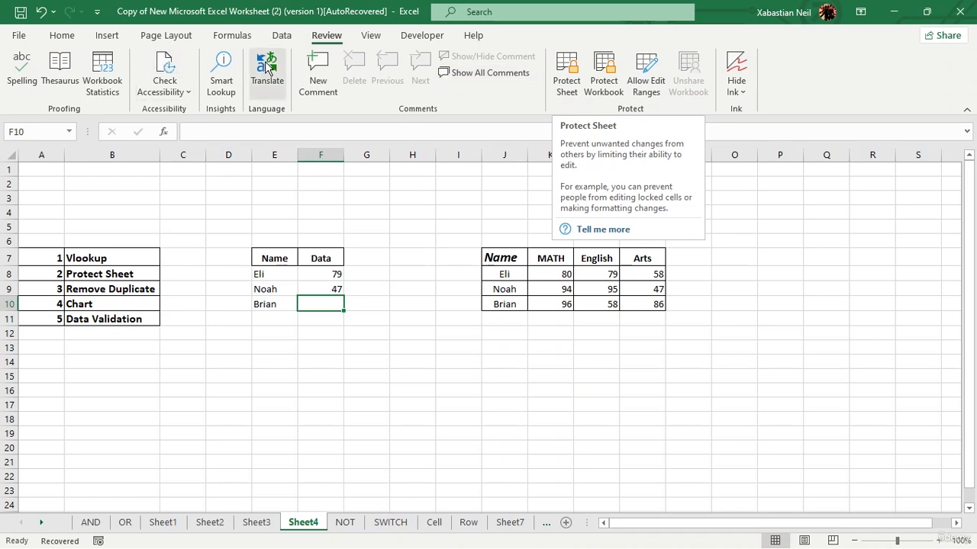
click(57, 38)
right_click(139, 86)
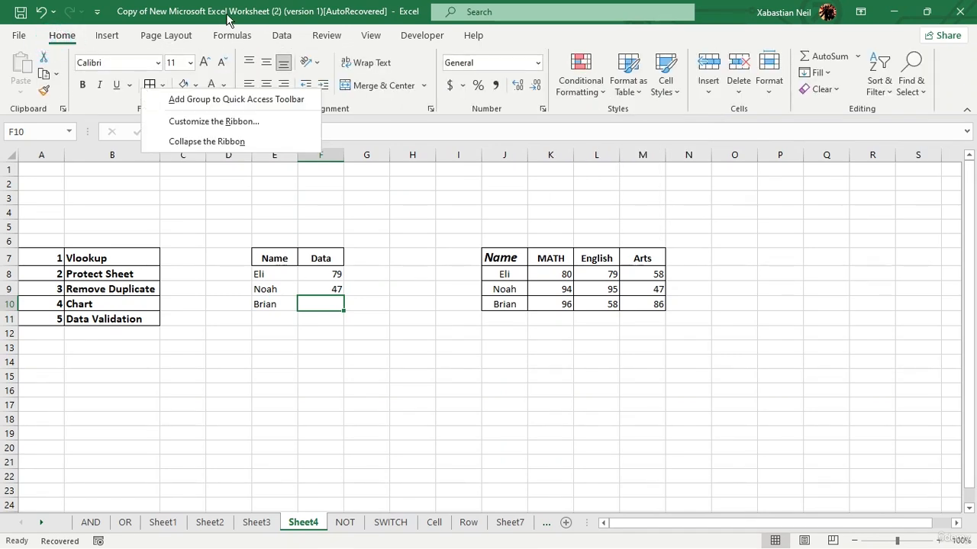
click(327, 36)
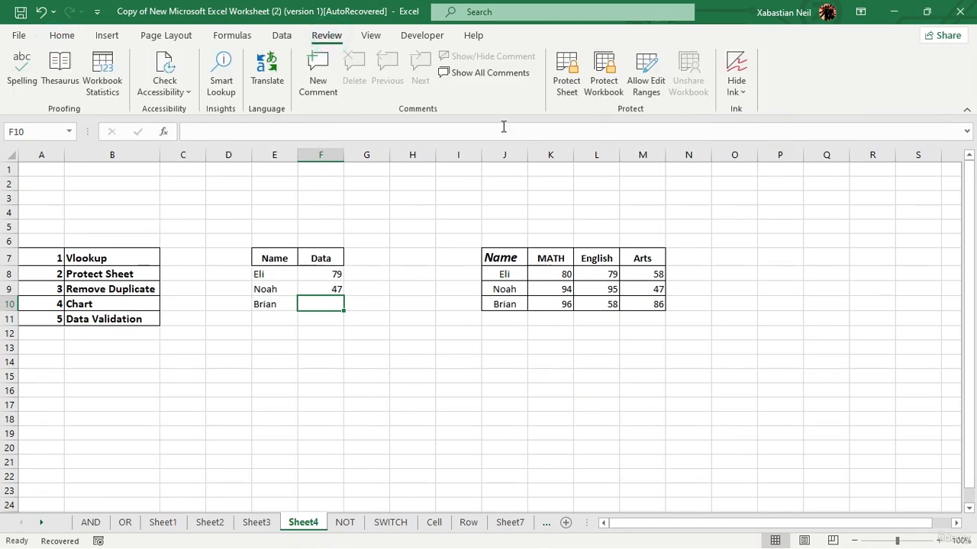
Step: In Protect Sheet, allow formatting cells and columns and enter an unprotect password
click(576, 84)
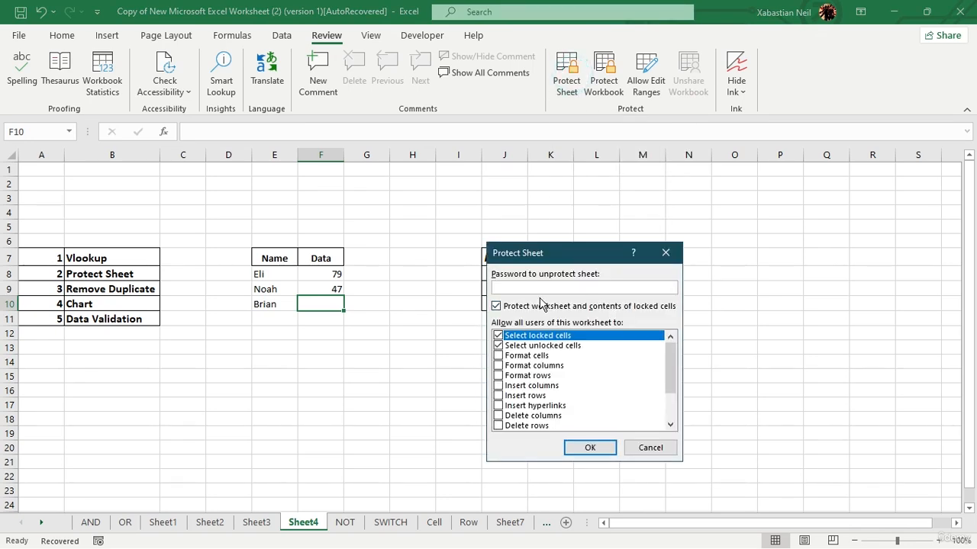
drag(549, 253, 547, 187)
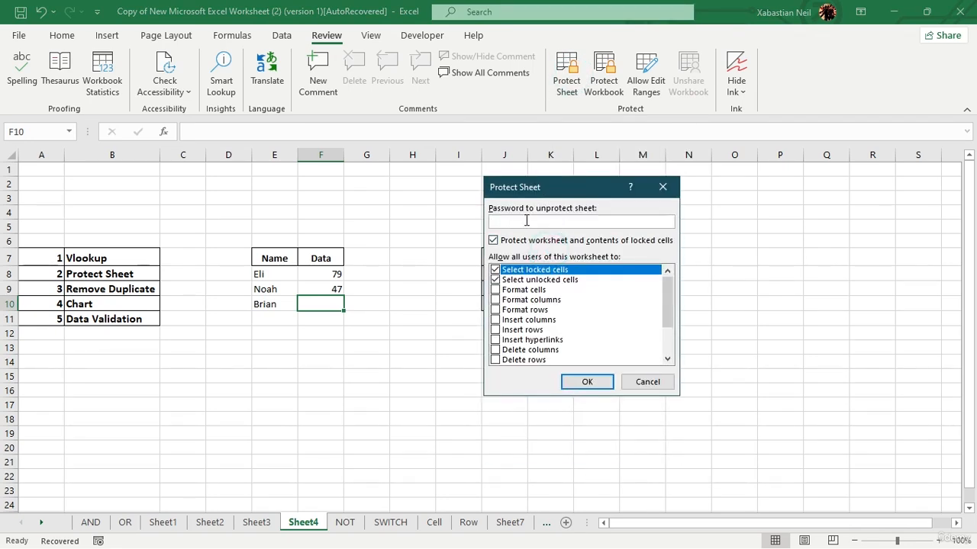
scroll(545, 305, down, 2)
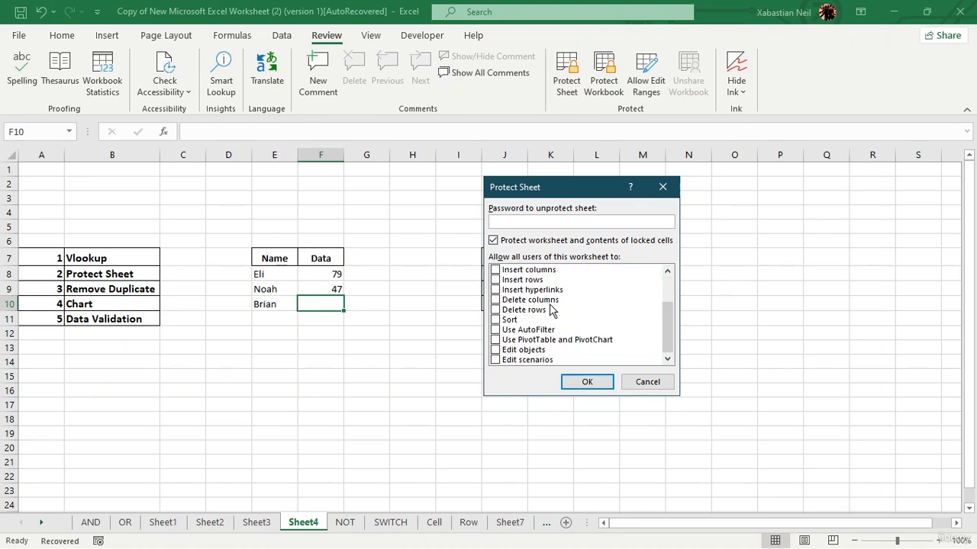
scroll(493, 304, up, 2)
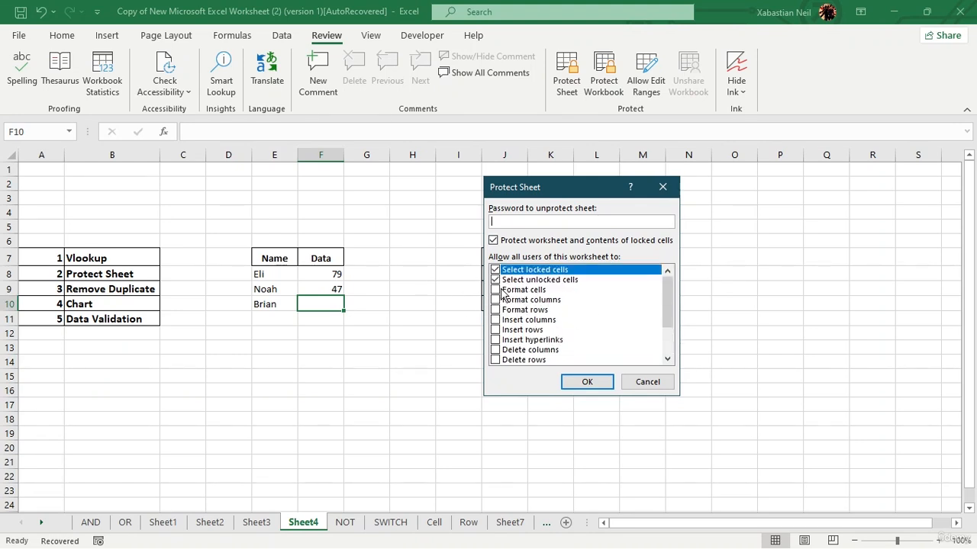
click(495, 290)
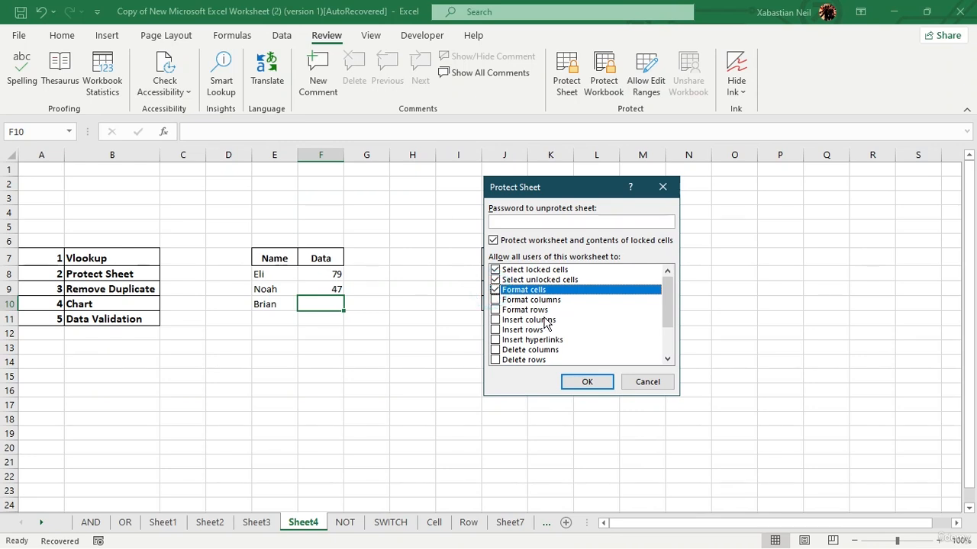
click(496, 299)
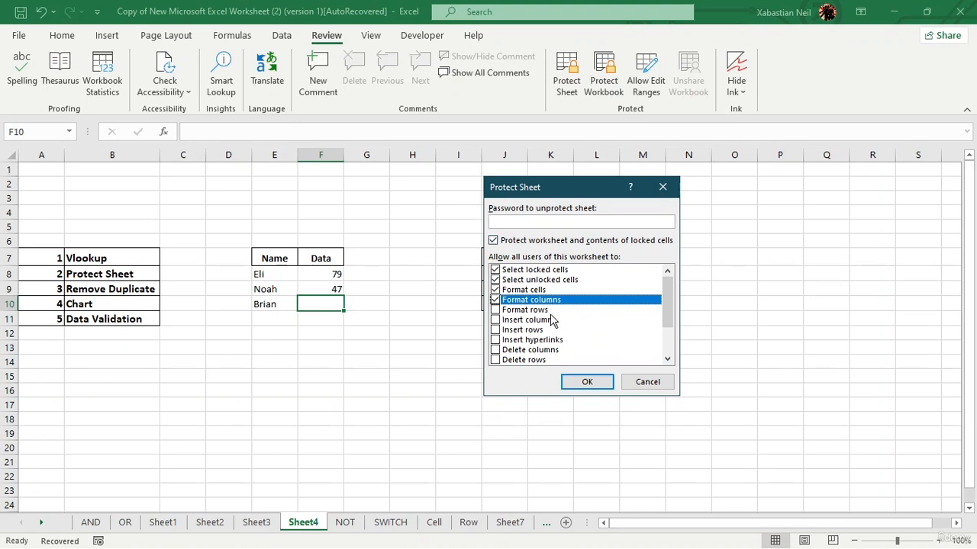
click(560, 223)
text(1234)
Step: Also allow sorting, inserting/deleting rows and columns, hyperlinks and scenario edits, then confirm the password
scroll(538, 328, down, 2)
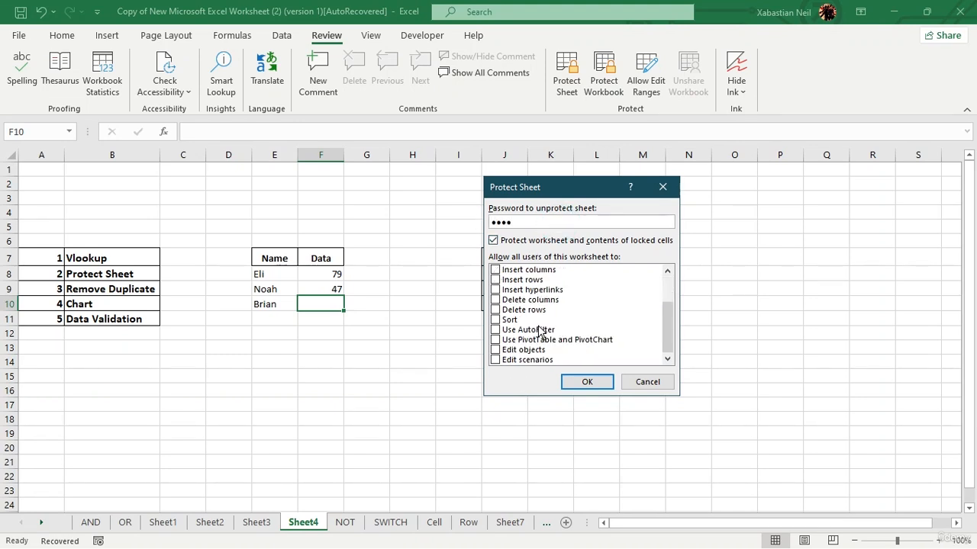
click(496, 319)
click(496, 310)
click(496, 300)
click(496, 290)
click(496, 280)
click(496, 270)
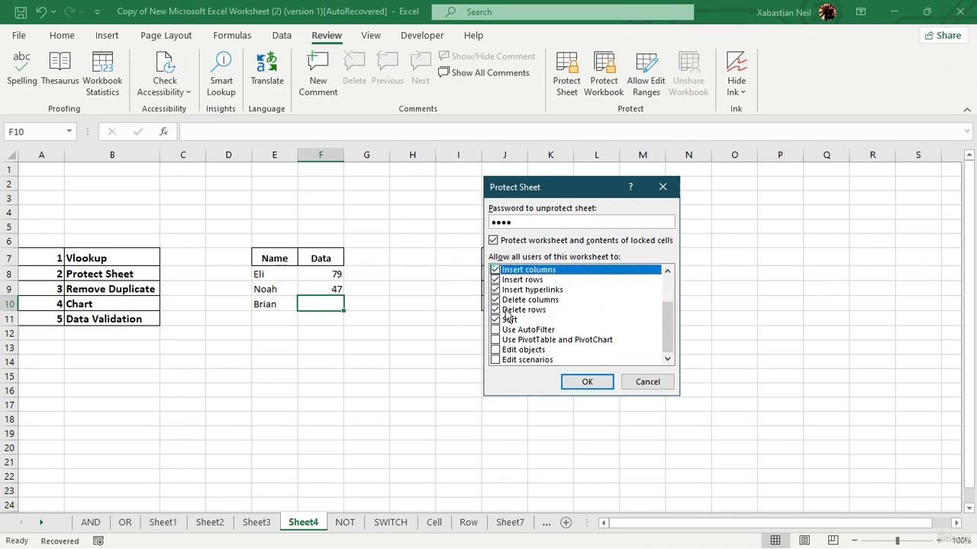
click(495, 360)
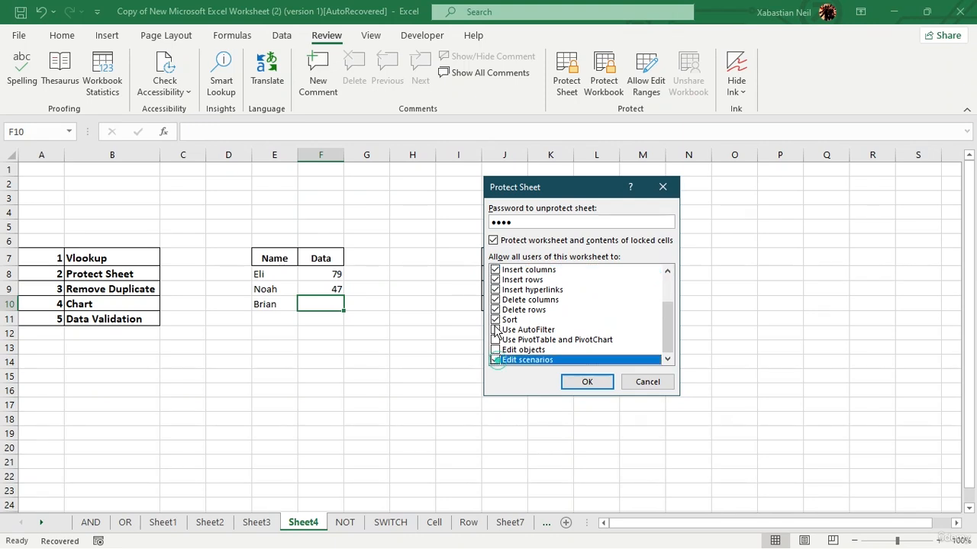
click(495, 331)
click(582, 382)
text(1234)
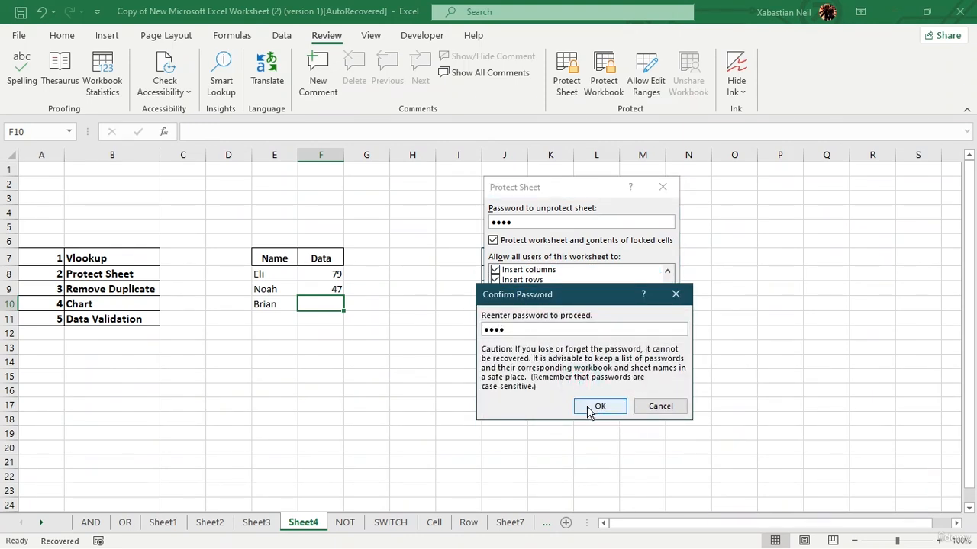
click(586, 406)
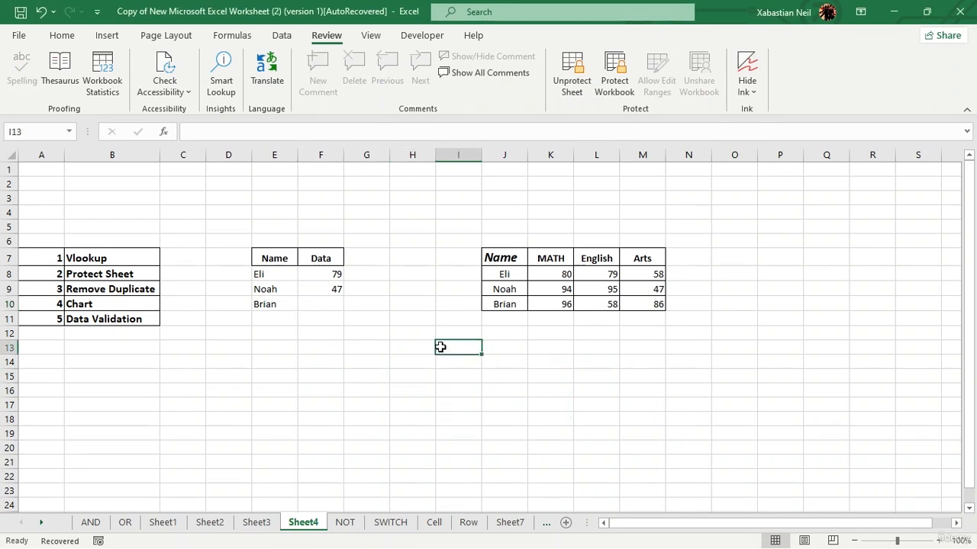
Step: Try editing cells on the protected sheet and dismiss the protection warnings
double_click(439, 347)
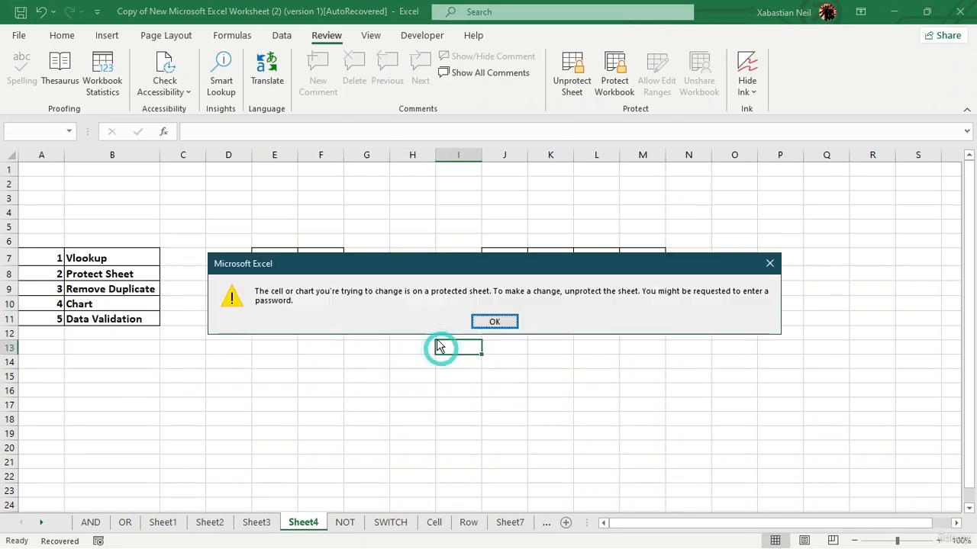
click(497, 321)
double_click(392, 336)
double_click(404, 332)
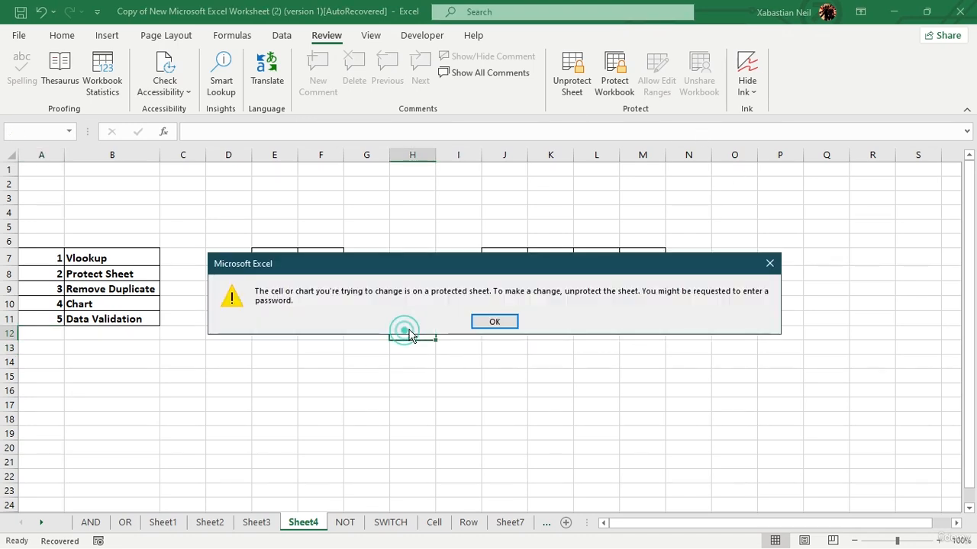
click(494, 323)
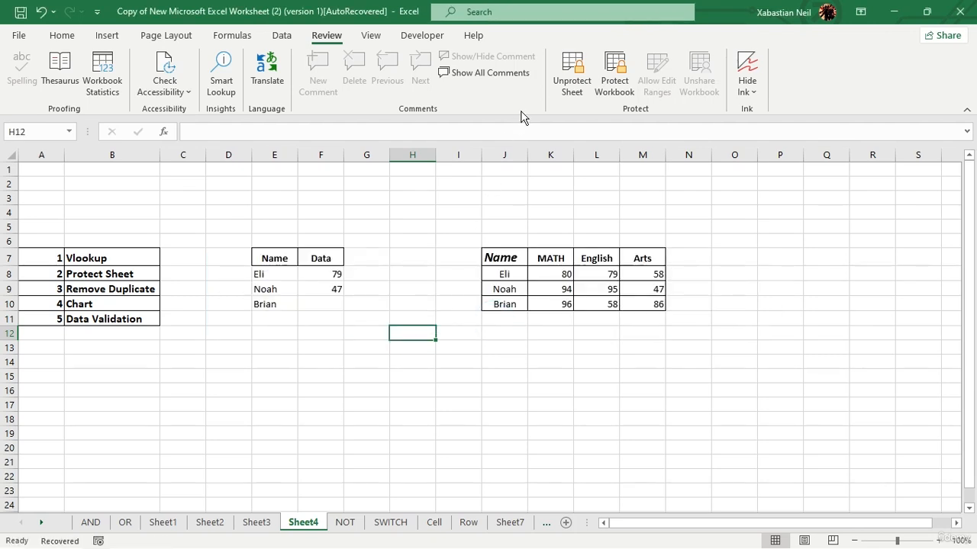
Step: Unprotect the sheet with its password, then test typing in H11 and clear it
click(580, 86)
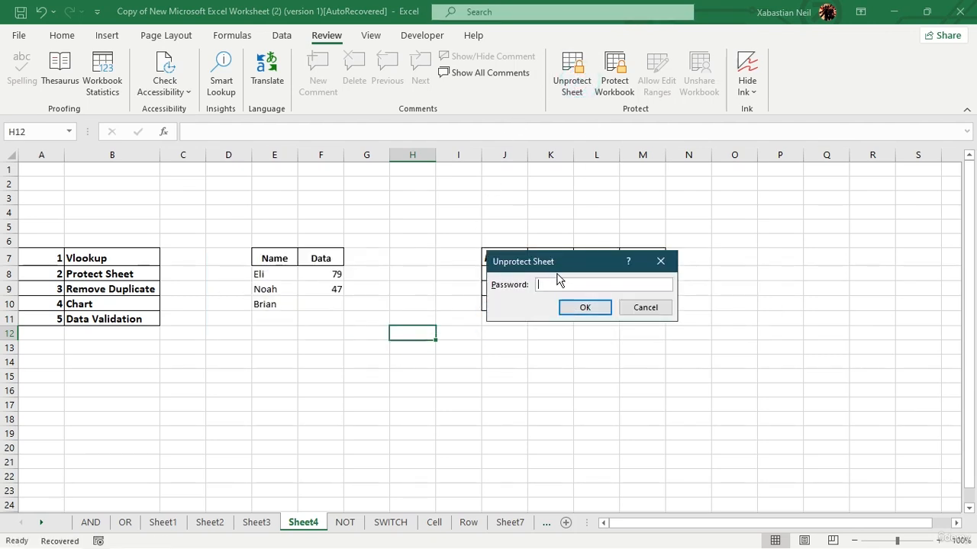
text(1234)
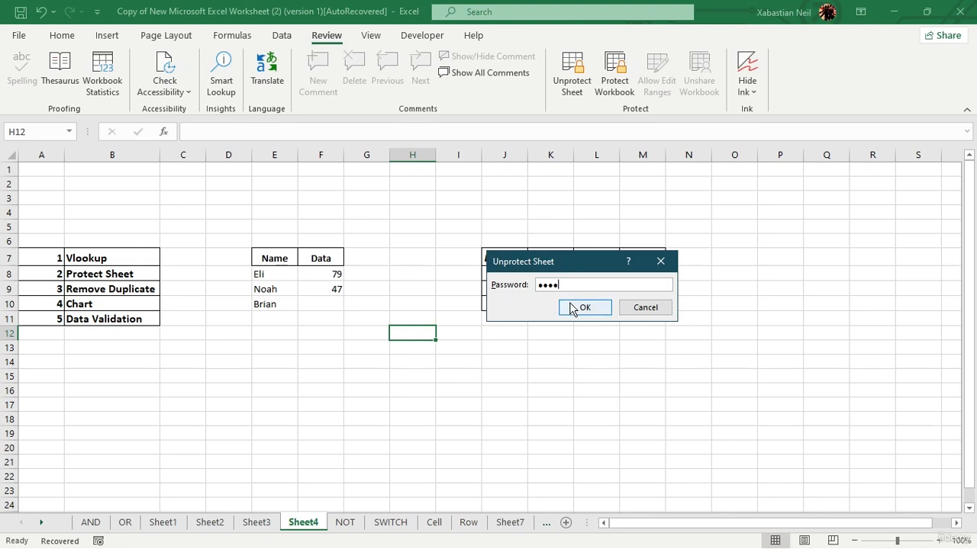
click(572, 308)
click(392, 322)
text(dyhy)
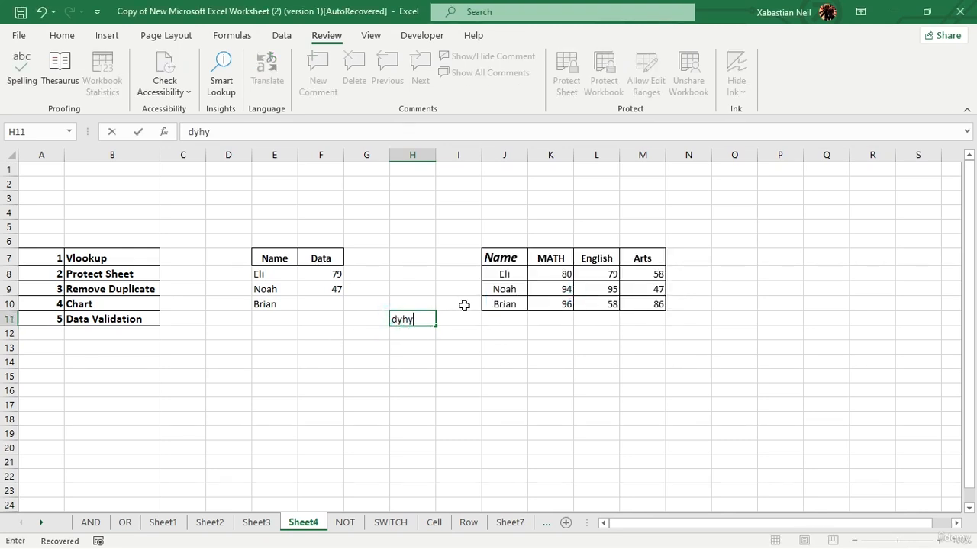
key(BackSpace)
key(BackSpace)
key(BackSpace)
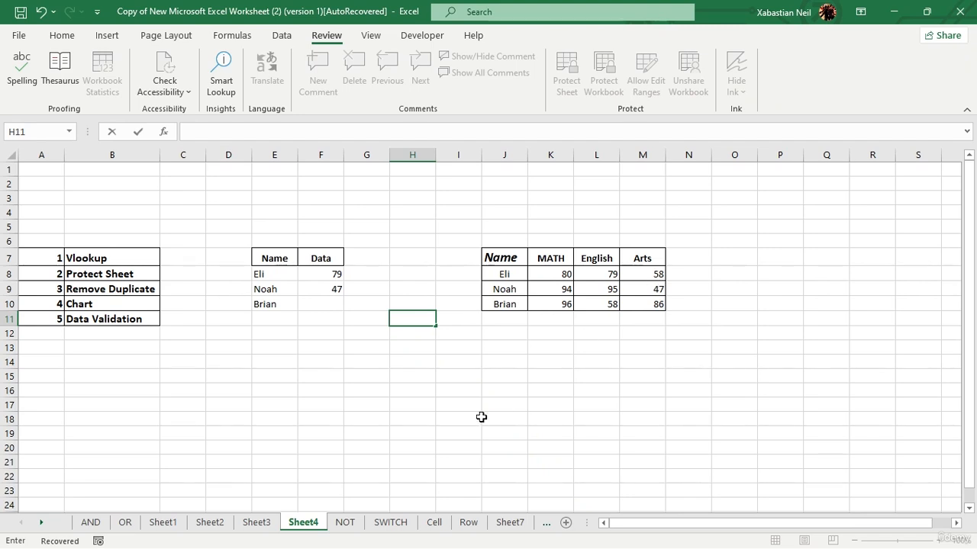
right_click(307, 524)
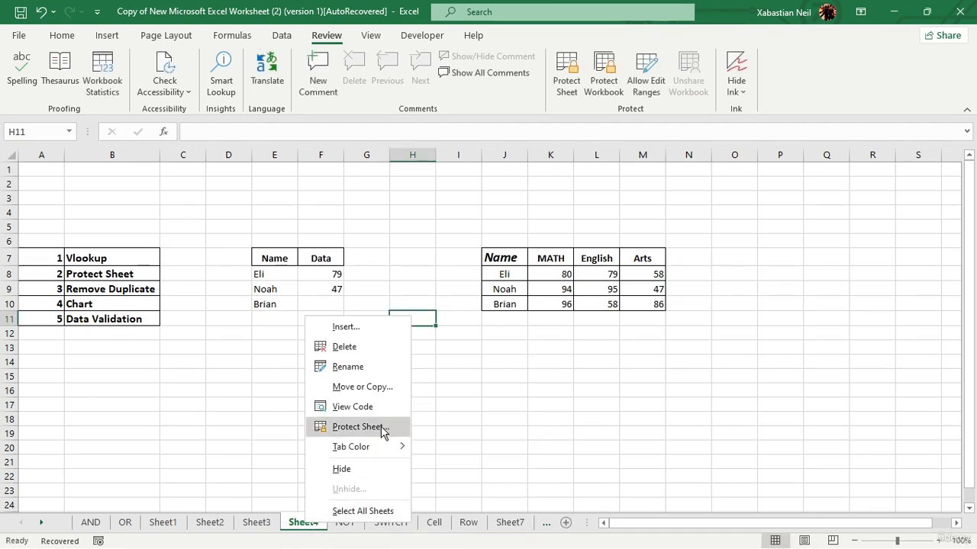
Step: Reopen Protect Sheet from the Sheet4 tab, close it without protecting, and go to File
click(382, 429)
drag(403, 324, 396, 236)
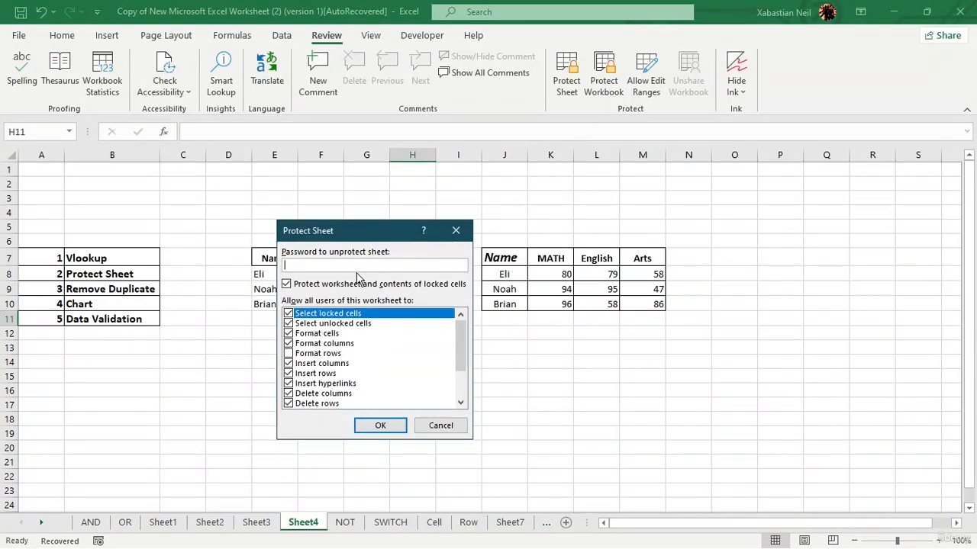
click(455, 231)
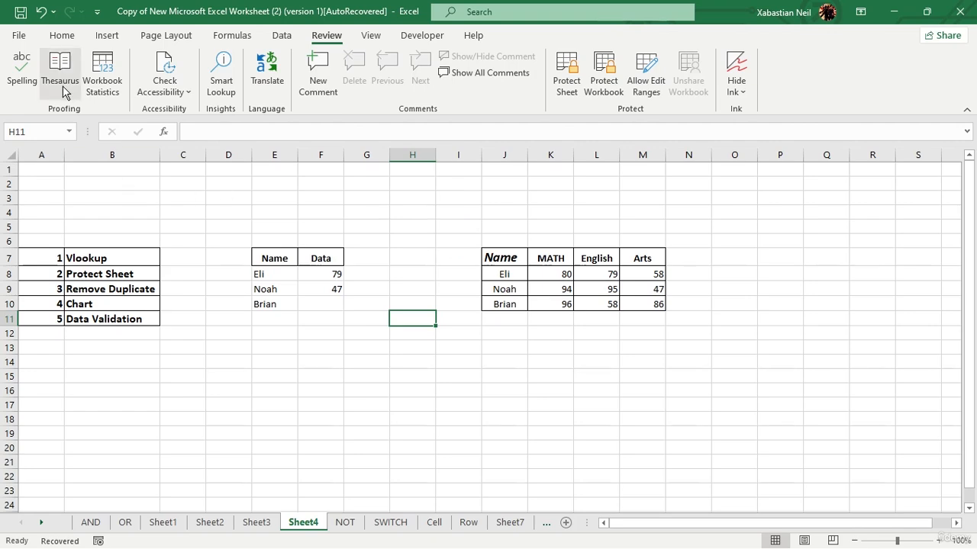
click(18, 35)
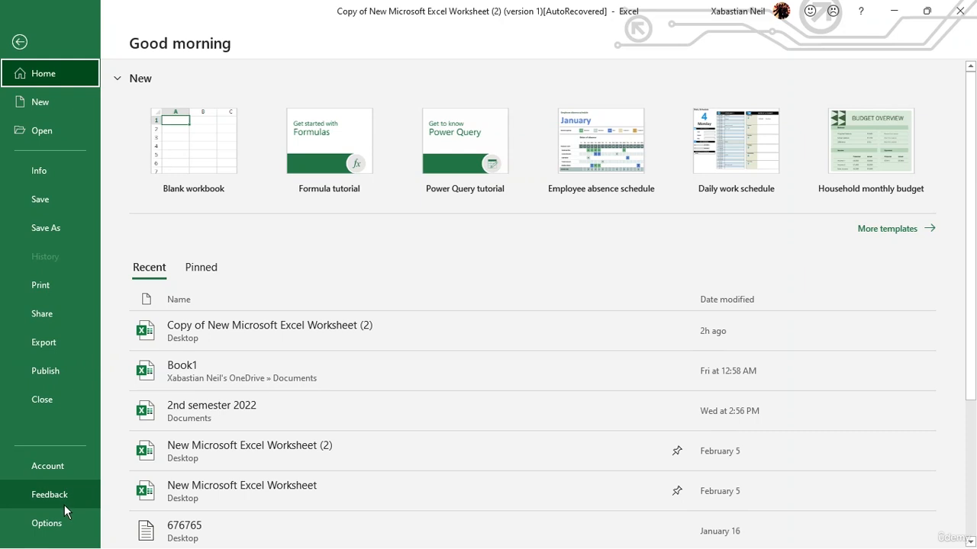
Step: Browse the Share, Export, Publish, Account, Feedback and Info pages and Protect Workbook options, then return to Sheet4
click(58, 321)
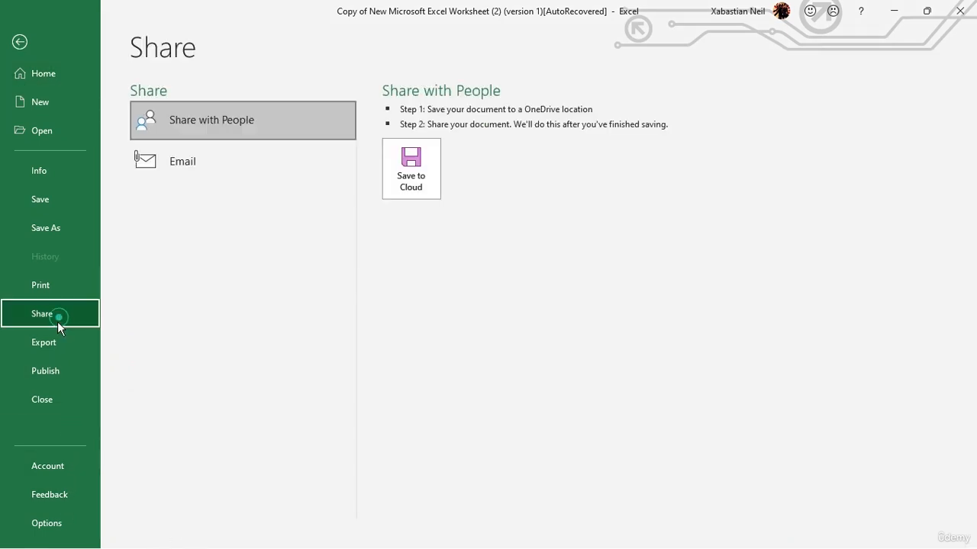
click(62, 340)
click(66, 358)
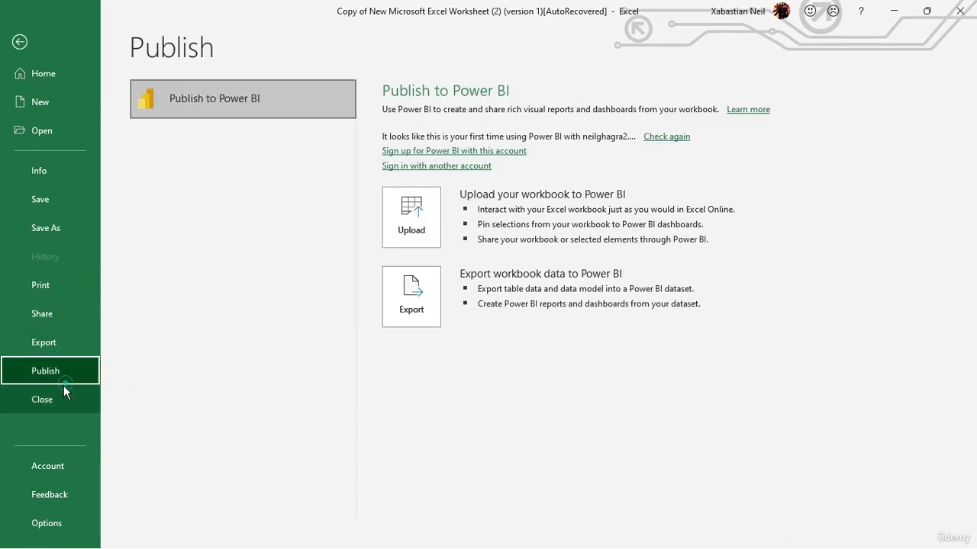
click(60, 467)
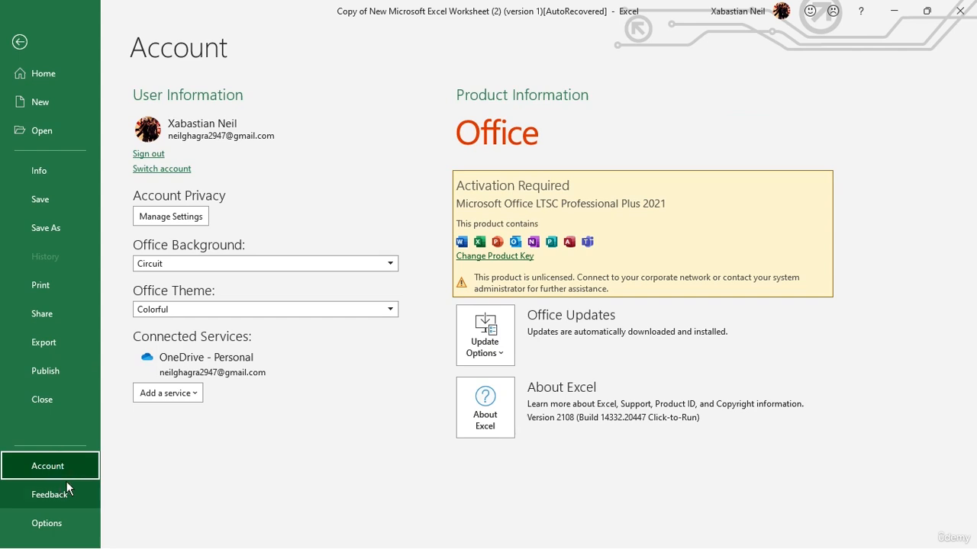
click(66, 483)
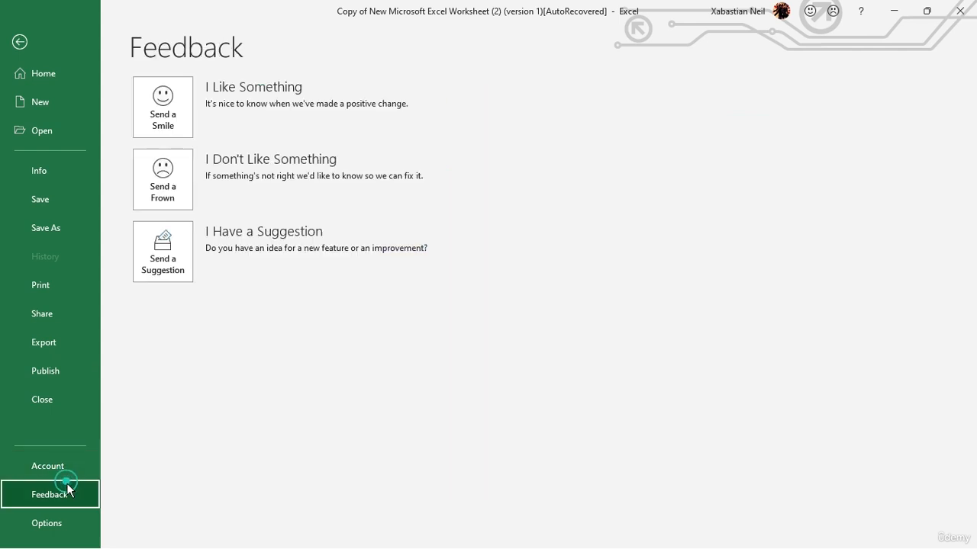
click(56, 169)
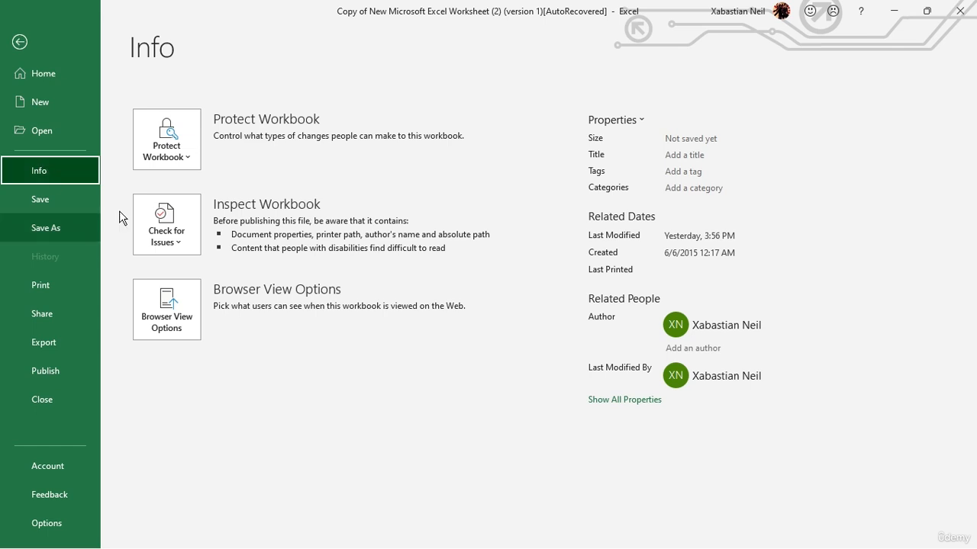
click(191, 131)
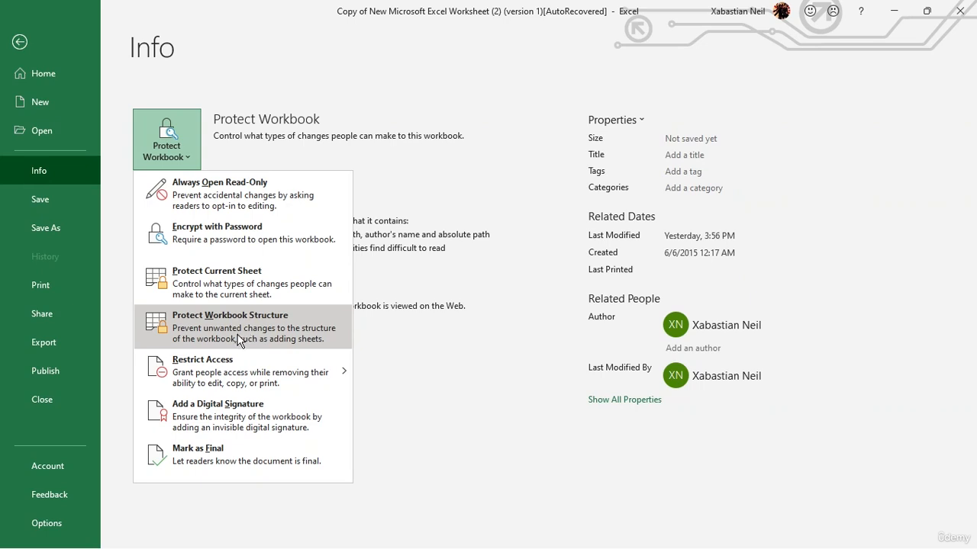
click(19, 41)
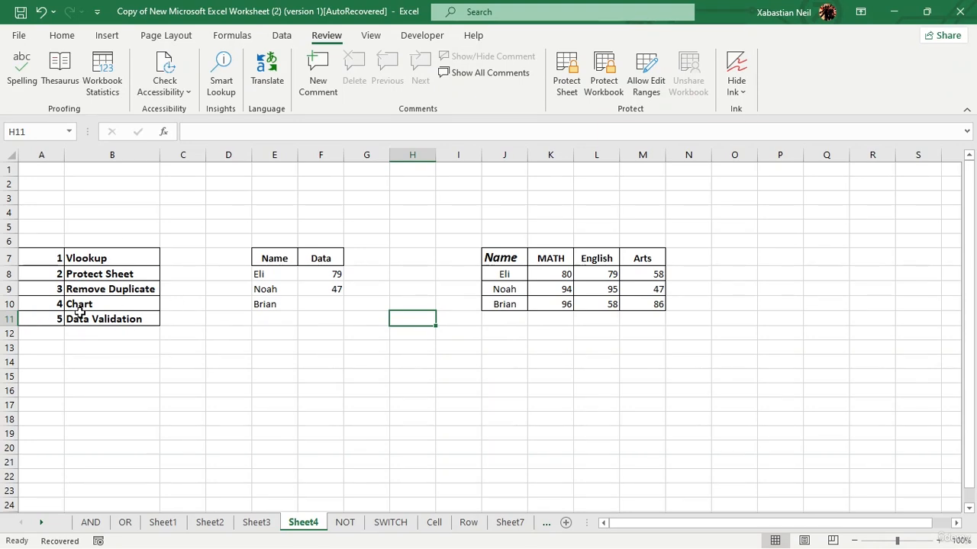
Step: Enter 80 in K11, 95 in L11 filled down to L15, and 47 in M11
click(562, 317)
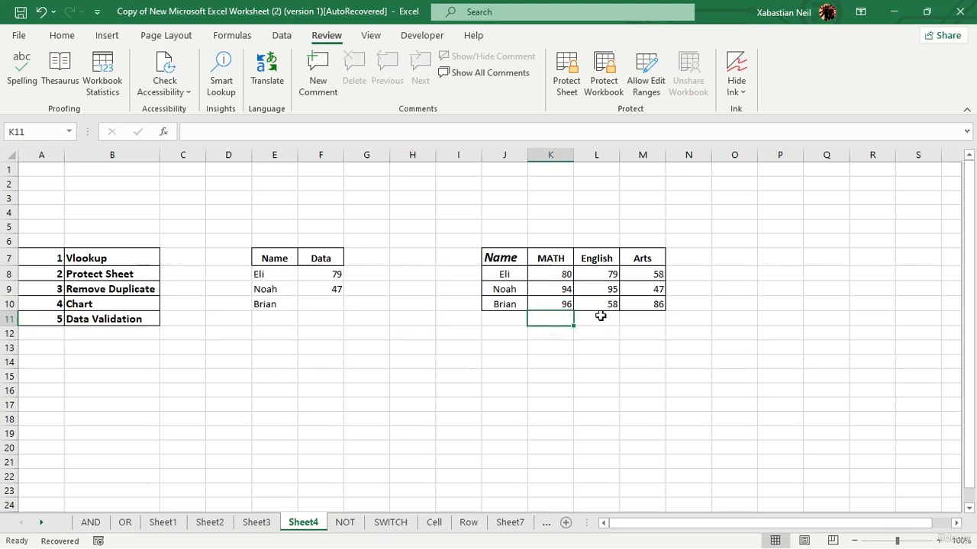
text(80)
key(Tab)
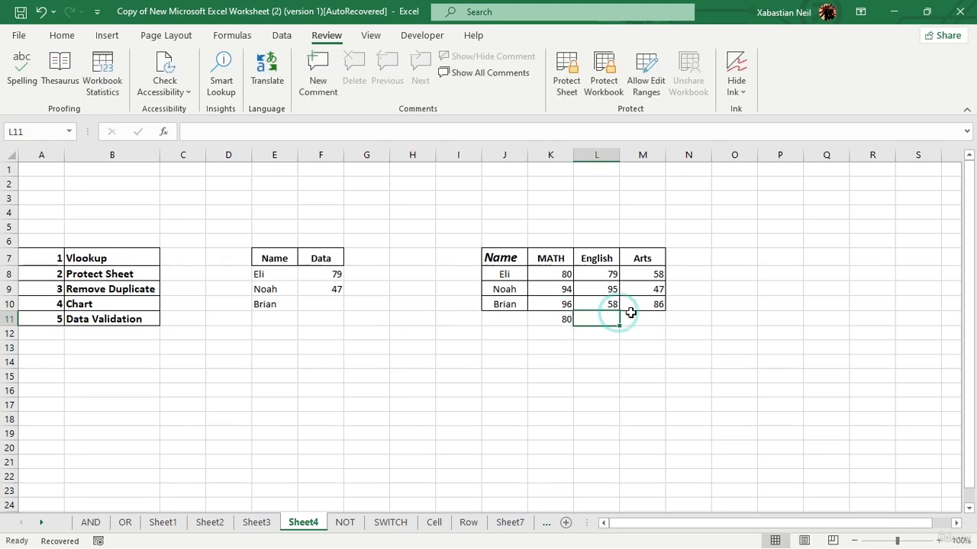
text(95)
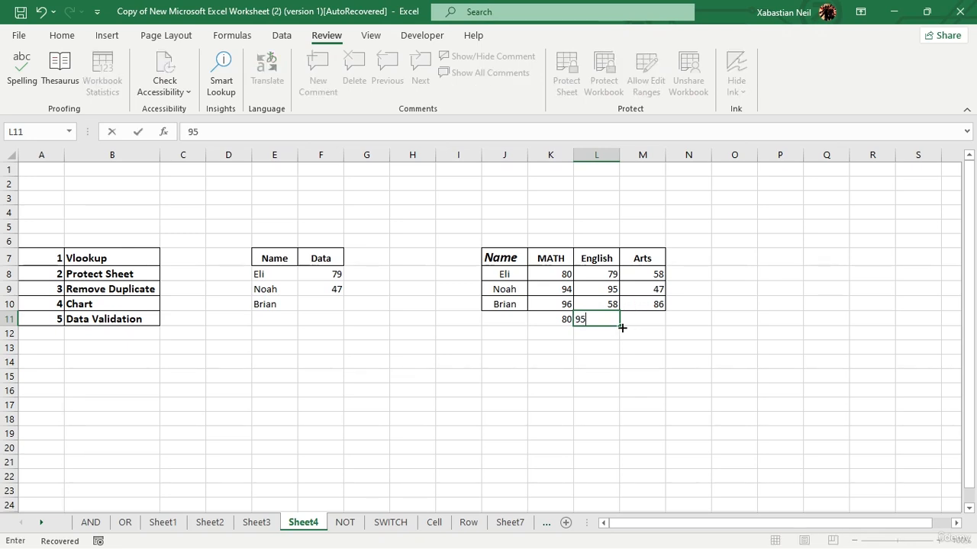
drag(616, 324, 612, 376)
click(650, 357)
click(655, 318)
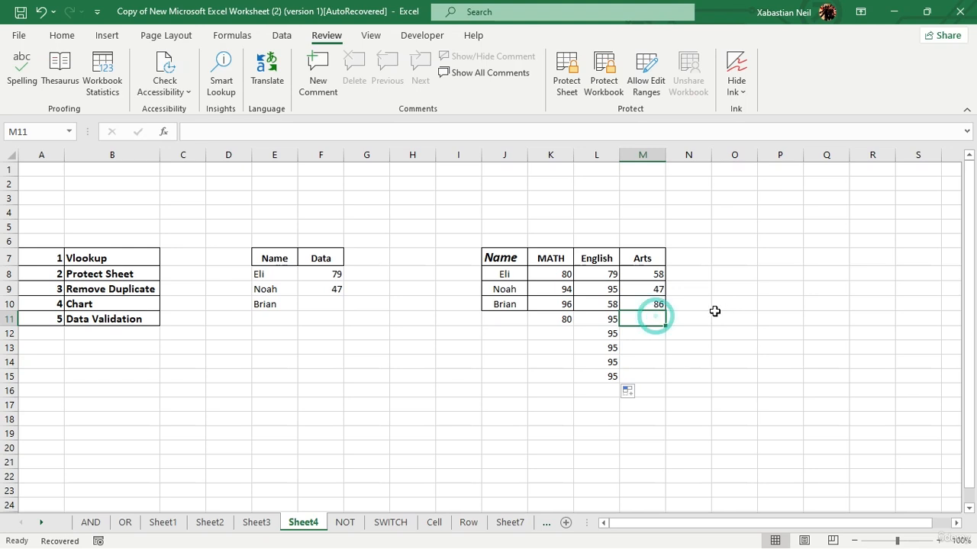
text(47)
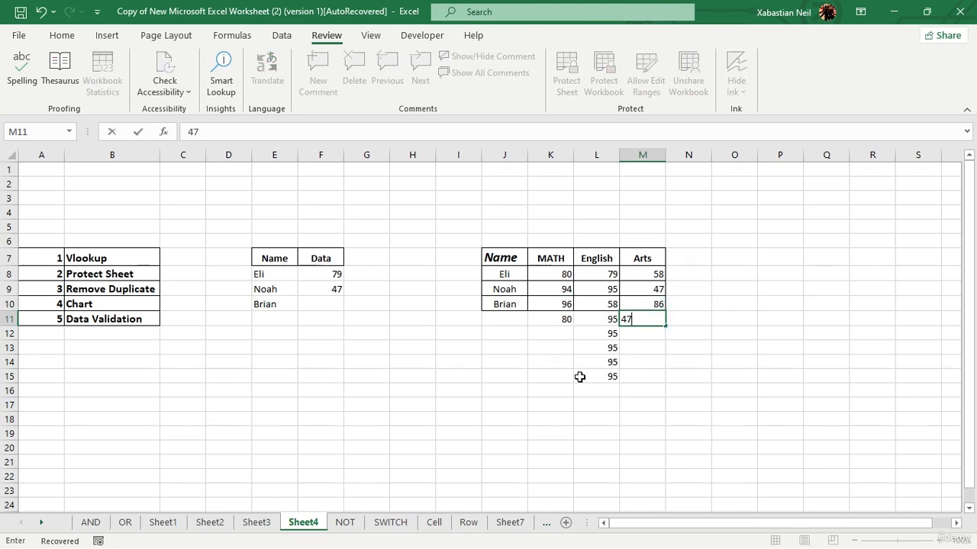
drag(519, 414, 519, 412)
click(295, 362)
drag(297, 363, 550, 363)
click(296, 363)
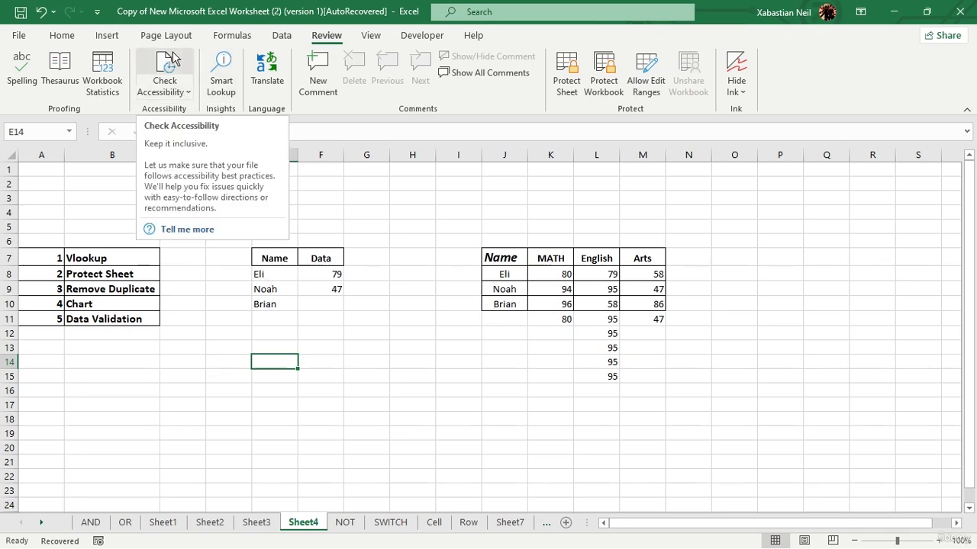
Step: Remove duplicates from L8:L15 with the expanded selection, then undo the result
click(286, 40)
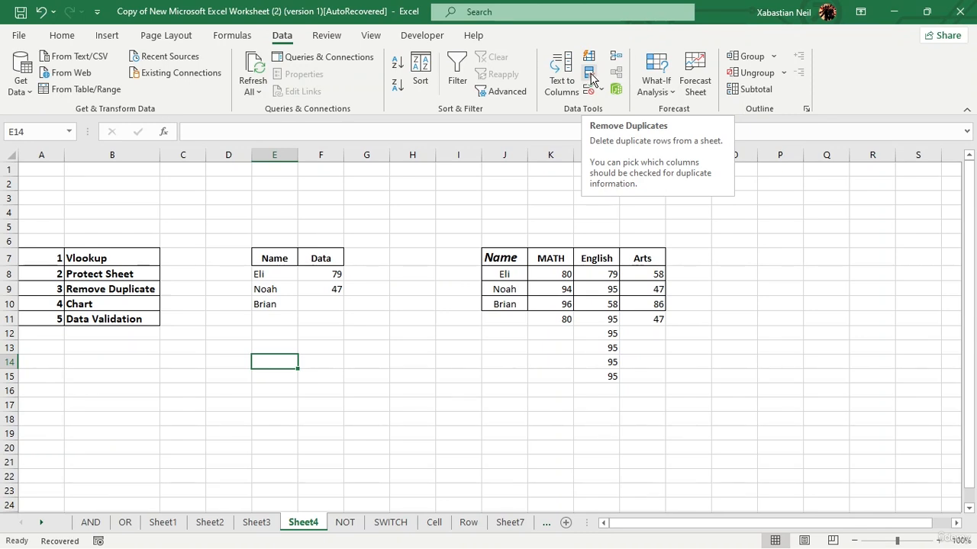
drag(602, 274, 593, 375)
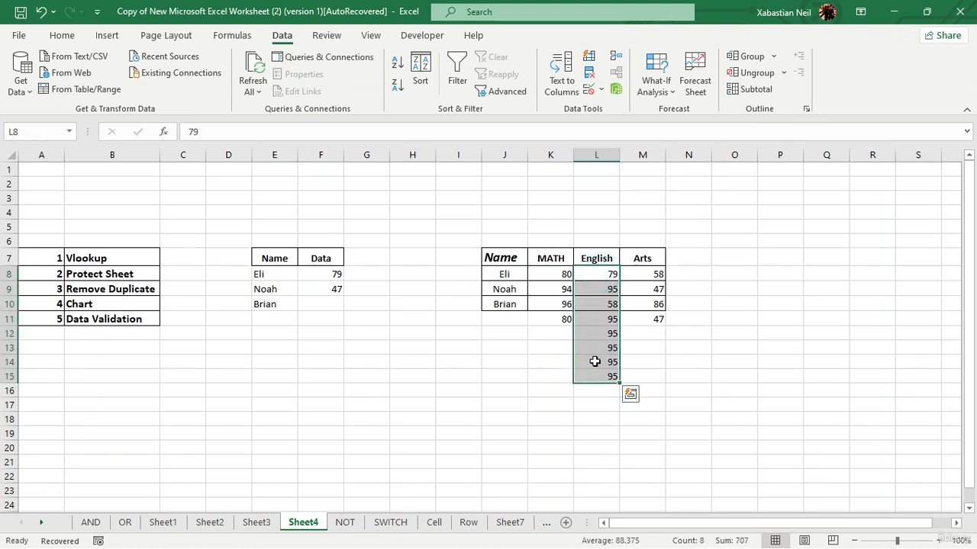
click(591, 75)
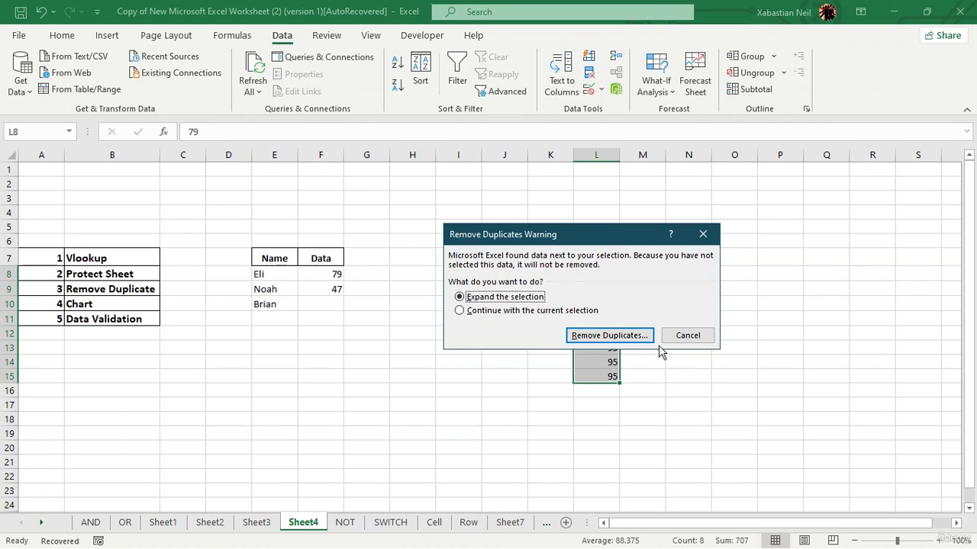
click(599, 336)
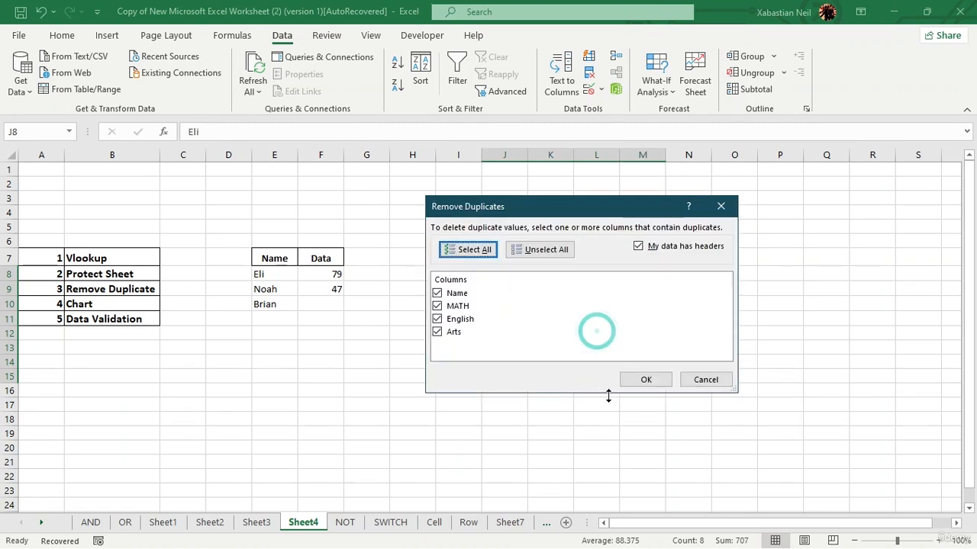
click(646, 382)
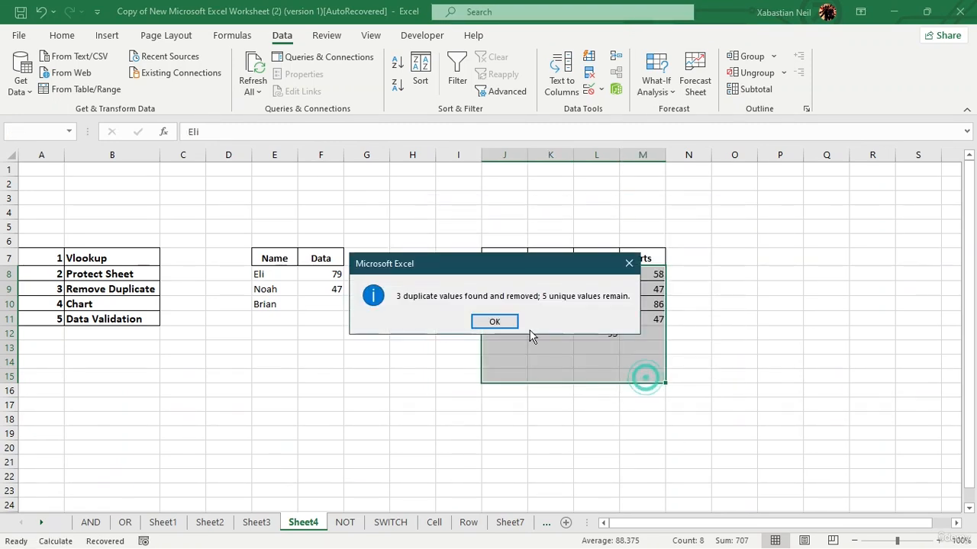
click(492, 321)
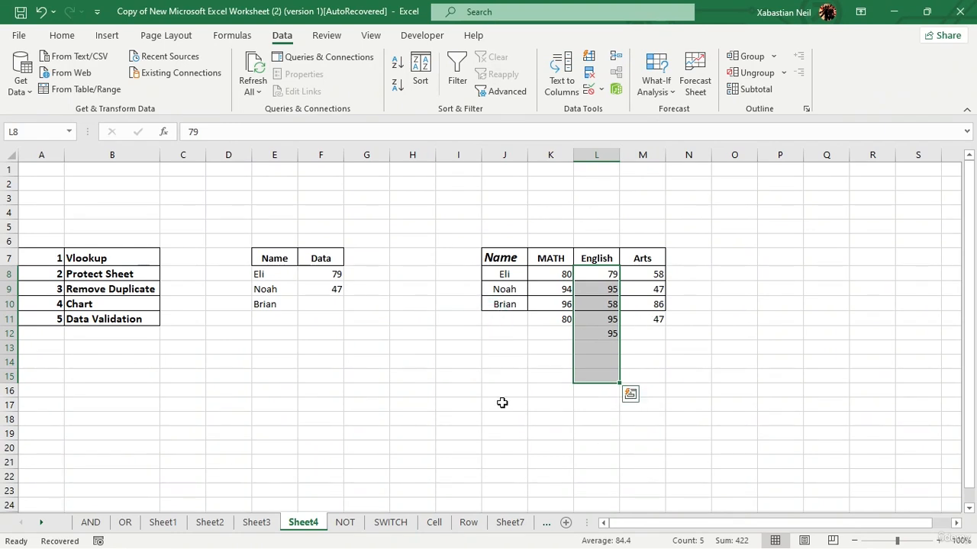
click(42, 12)
Step: Remove duplicates from L8:L15 using only the current selection, leaving 79, 95 and 58
right_click(607, 275)
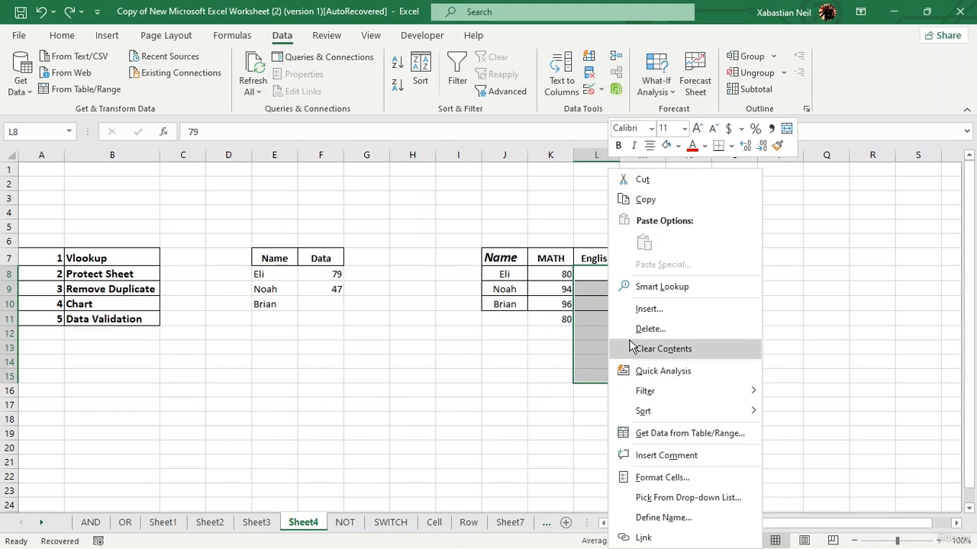
click(598, 321)
click(594, 90)
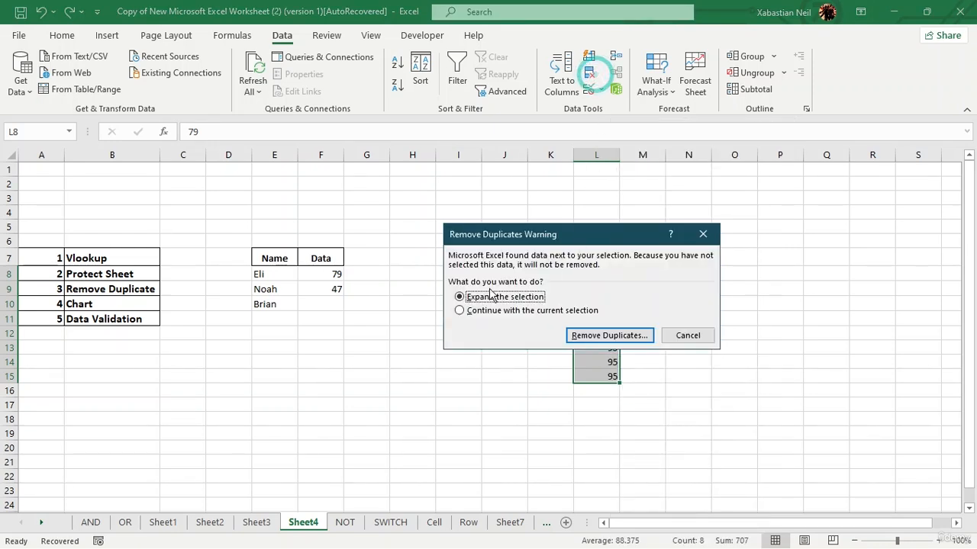
click(471, 312)
click(603, 336)
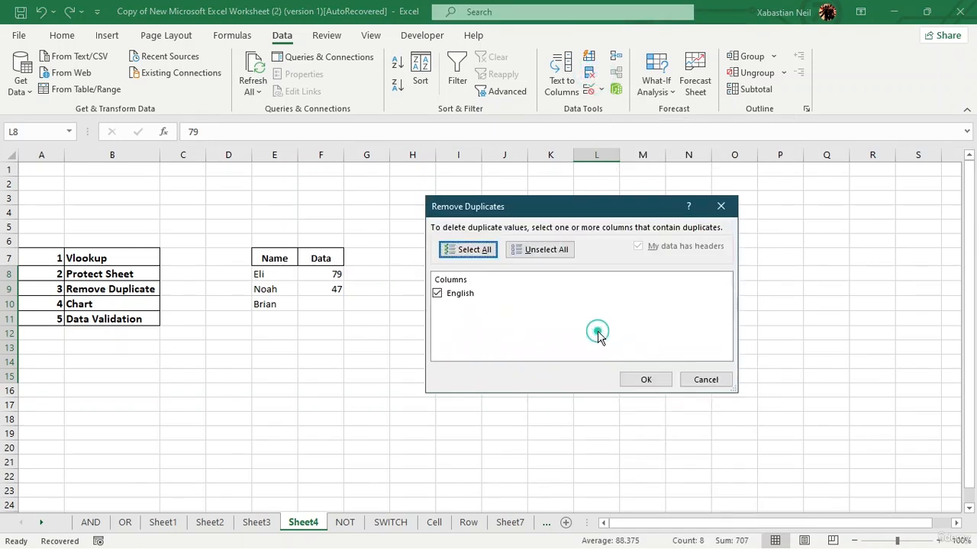
click(661, 382)
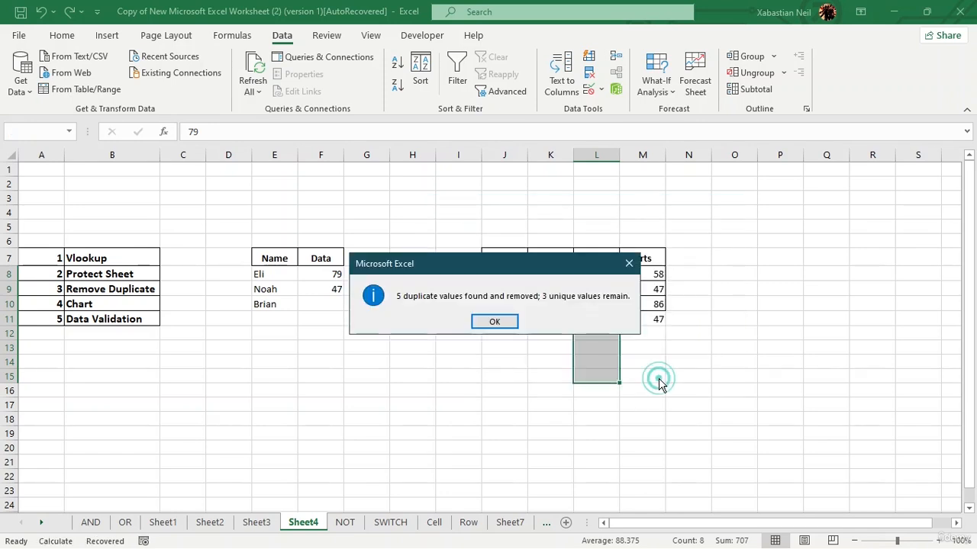
click(493, 321)
click(689, 333)
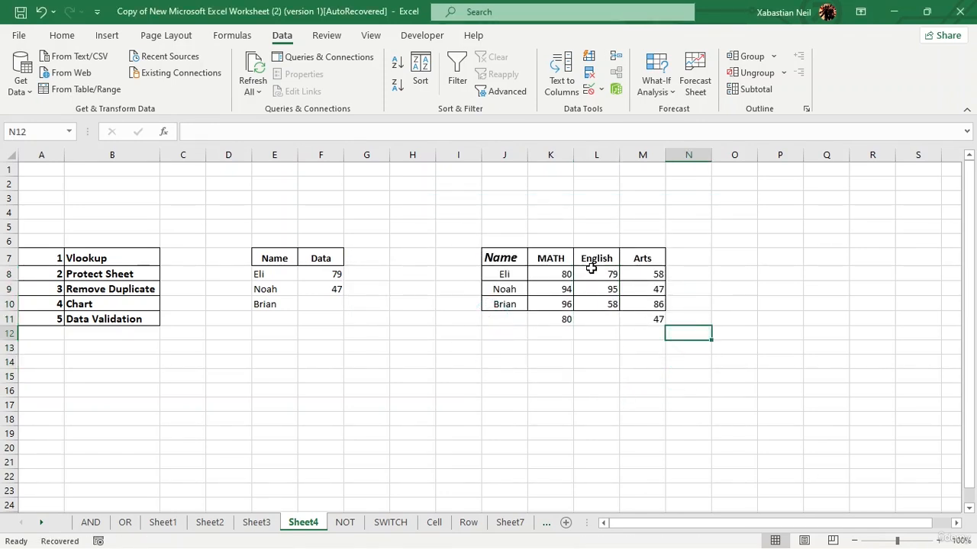
Step: Remove the duplicate 80 from the MATH scores in K8:K11 using only the current selection
drag(565, 269, 562, 316)
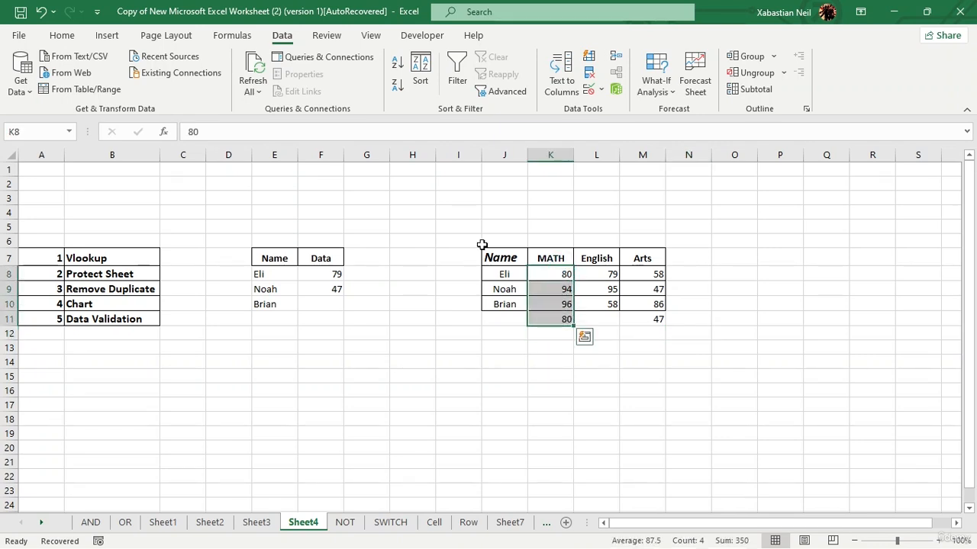
click(589, 74)
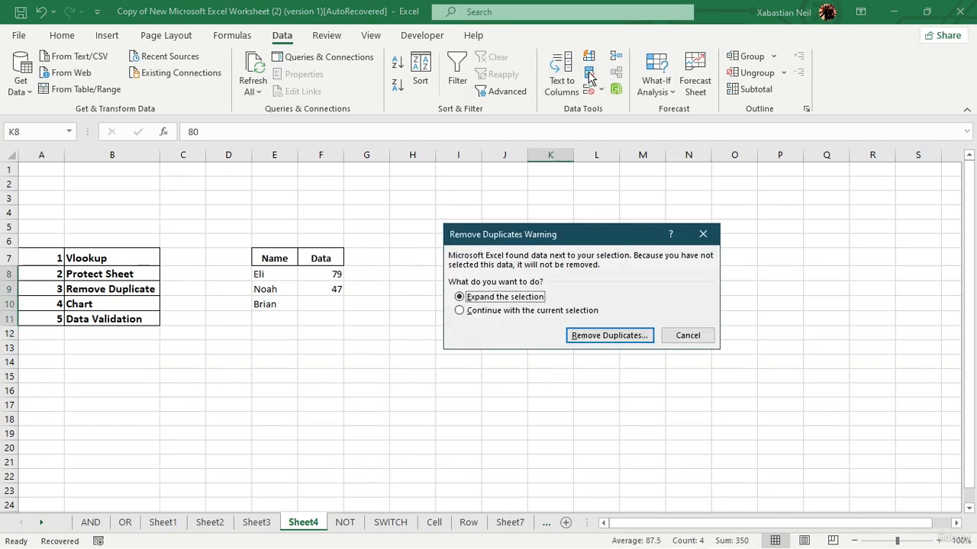
click(460, 310)
click(610, 336)
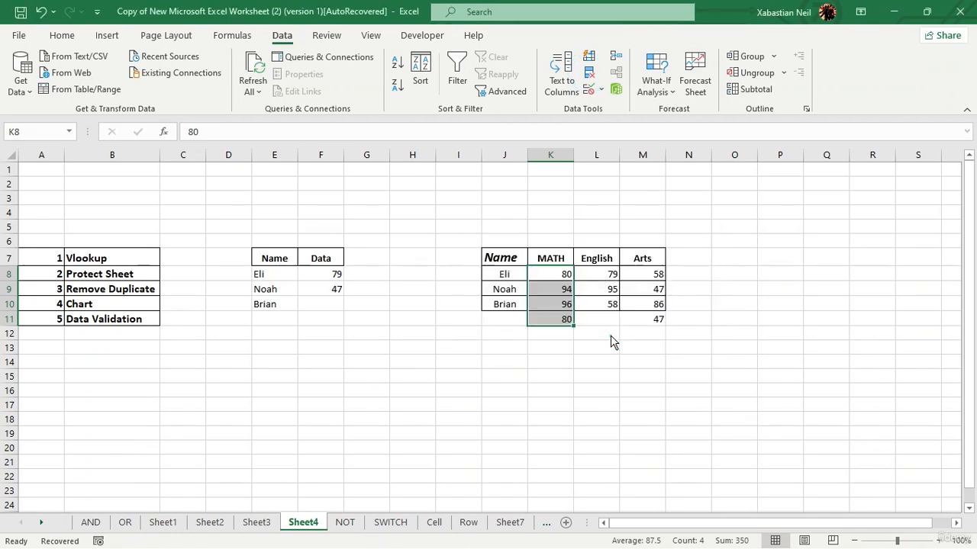
click(639, 377)
click(510, 326)
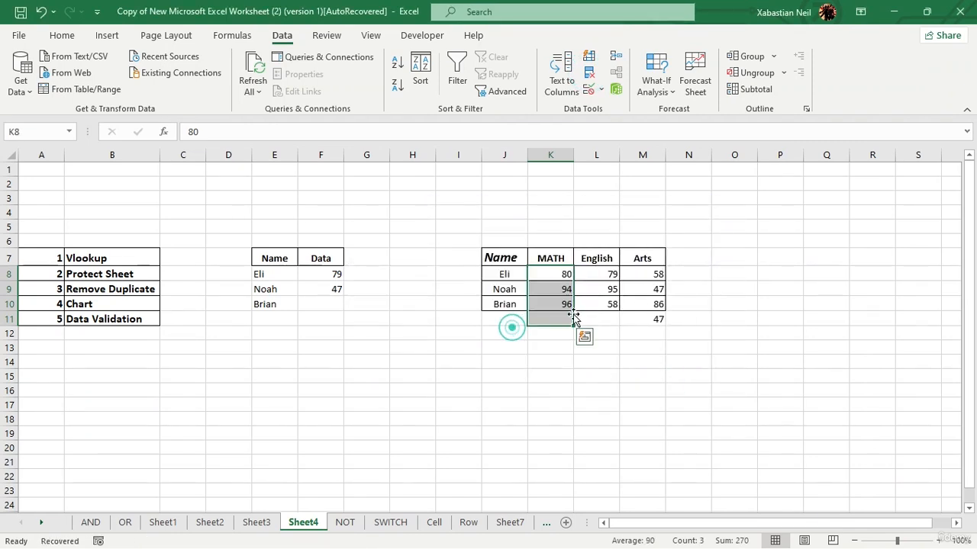
Step: Remove the duplicate 47 from the Arts scores in M8:M11 the same way
click(660, 276)
drag(656, 275, 659, 319)
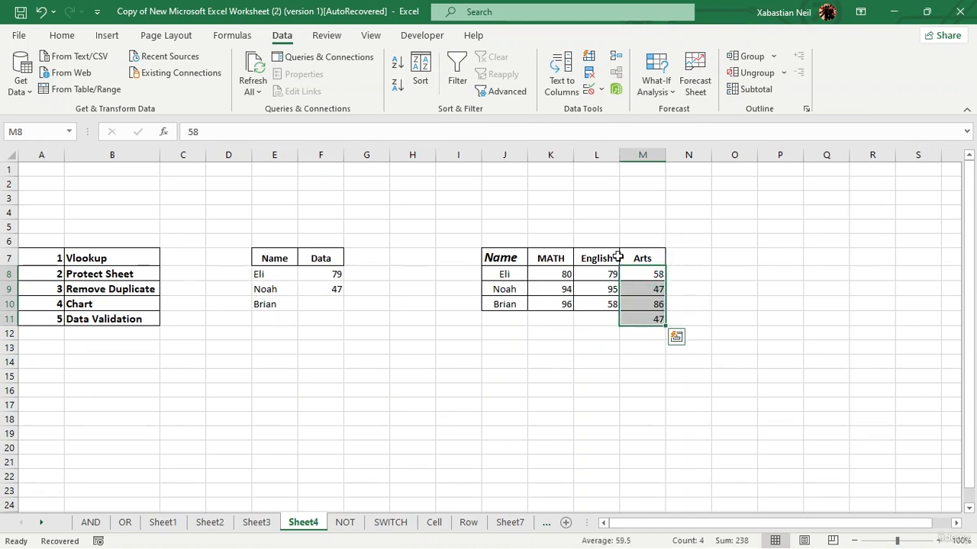
click(589, 72)
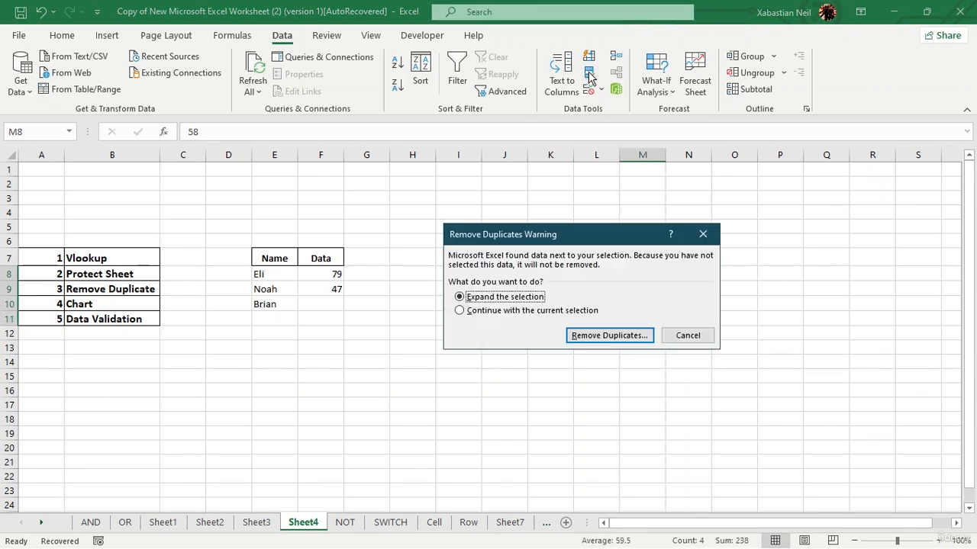
click(483, 310)
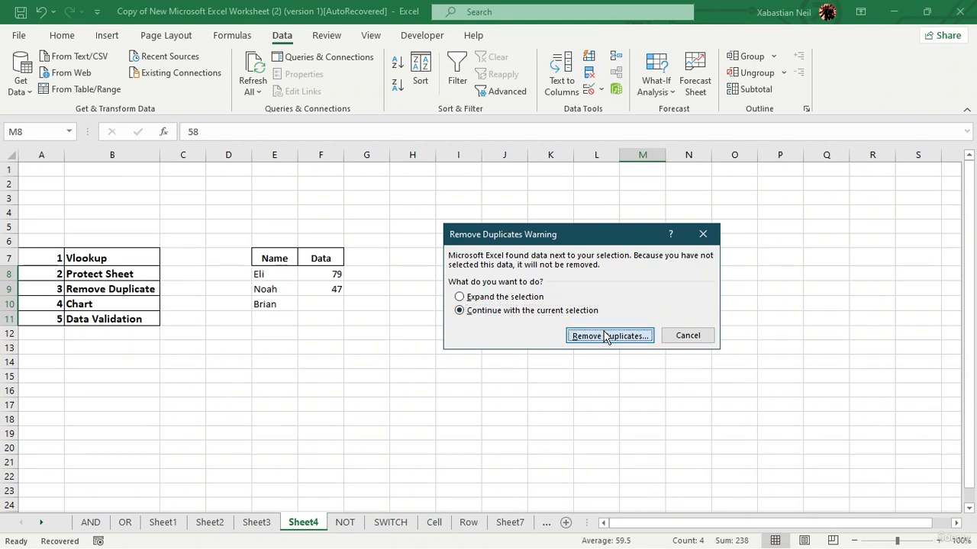
click(607, 335)
click(641, 382)
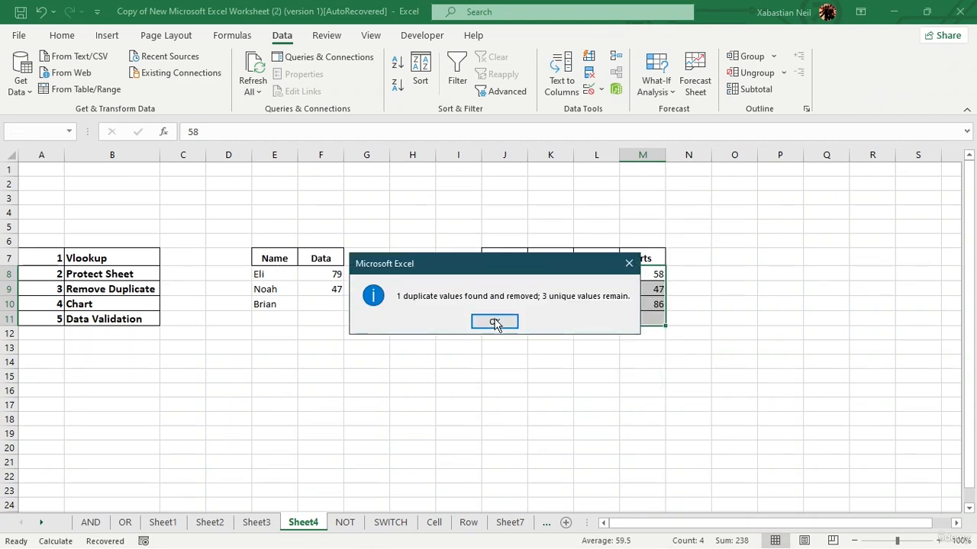
click(496, 320)
click(474, 347)
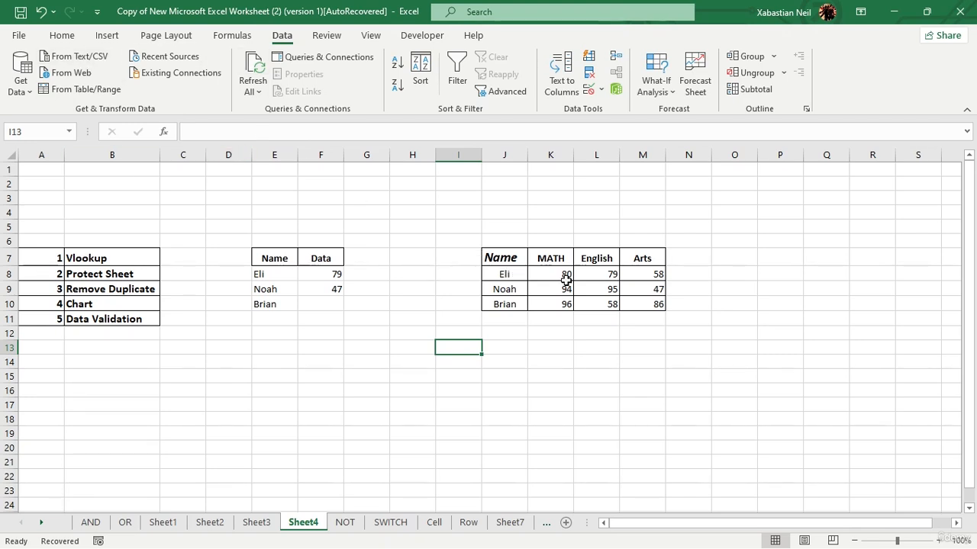
Step: Select the scores in K8:M10 and open the Recommended Charts list
drag(563, 280, 634, 308)
right_click(634, 305)
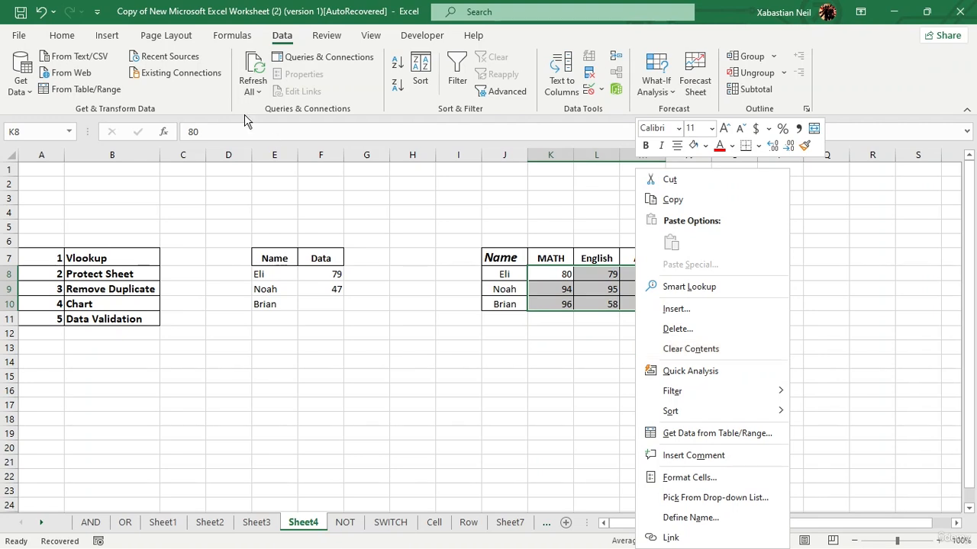
click(108, 40)
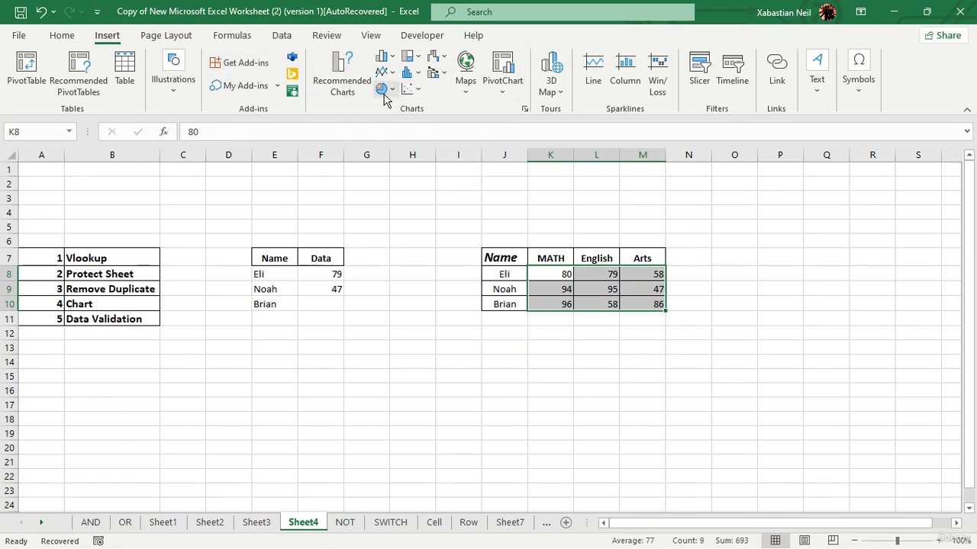
click(345, 73)
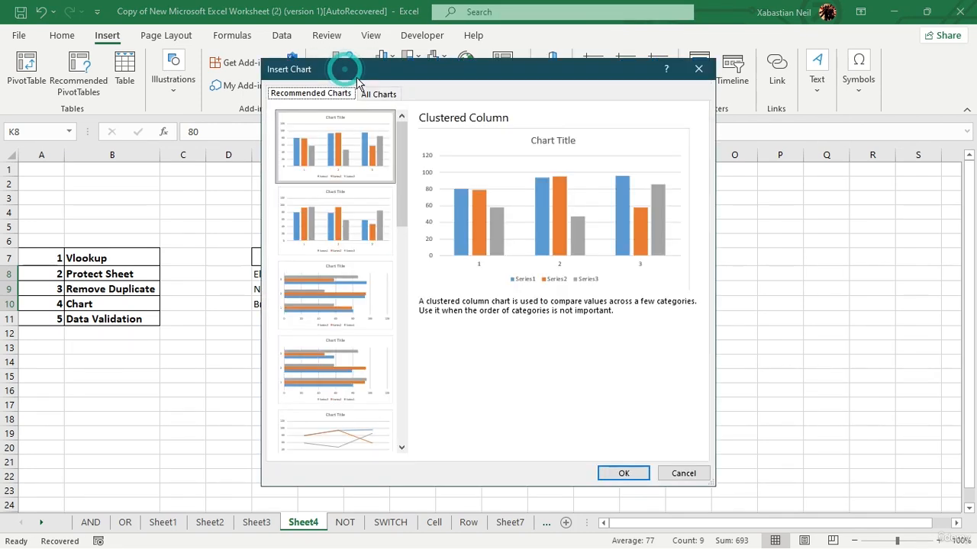
click(381, 95)
click(321, 94)
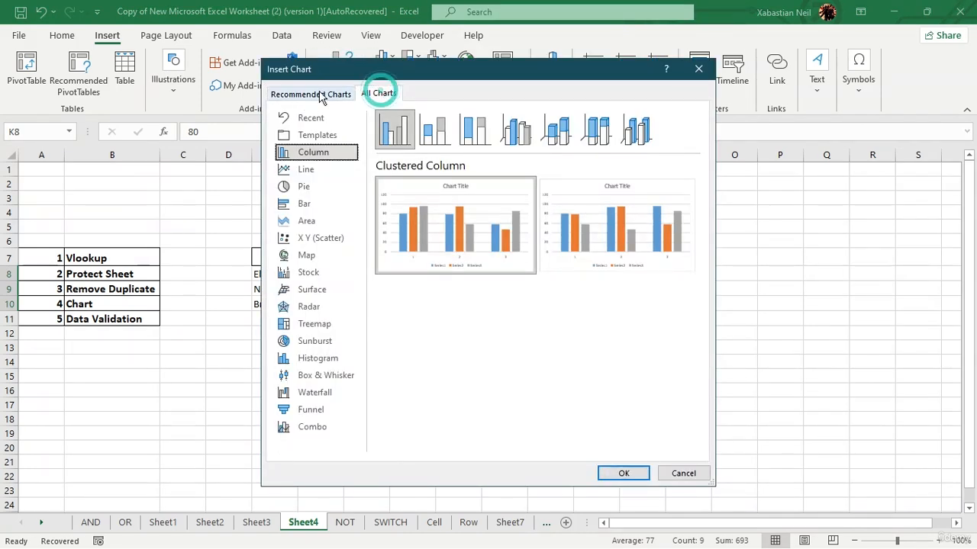
Step: Browse the chart suggestions, insert a Clustered Column chart and shift it slightly right
scroll(356, 201, down, 5)
click(361, 441)
click(351, 363)
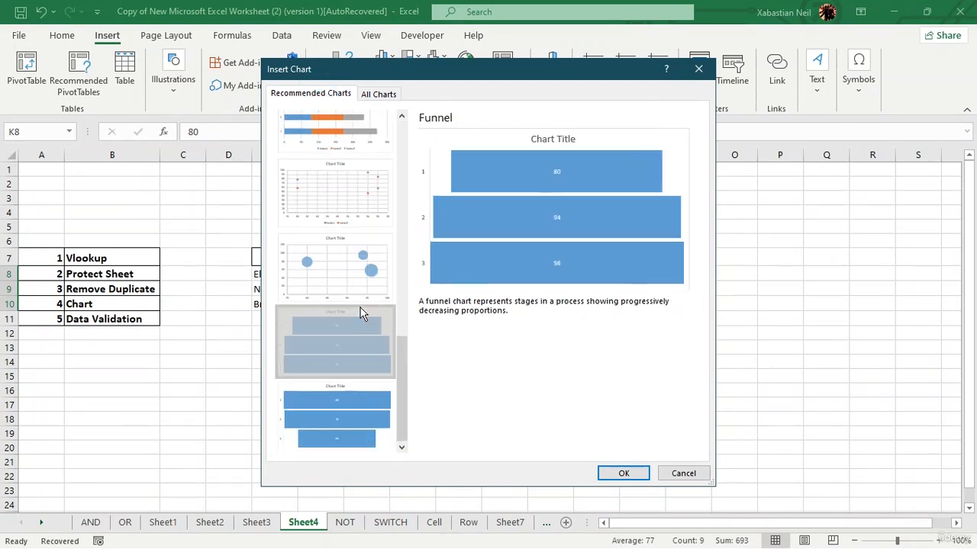
click(362, 263)
click(362, 196)
scroll(363, 191, up, 5)
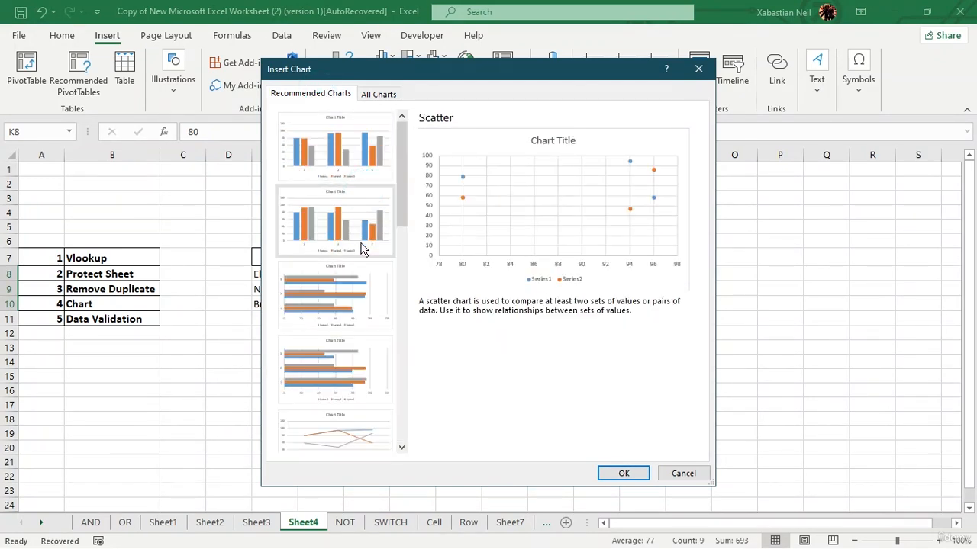
click(331, 274)
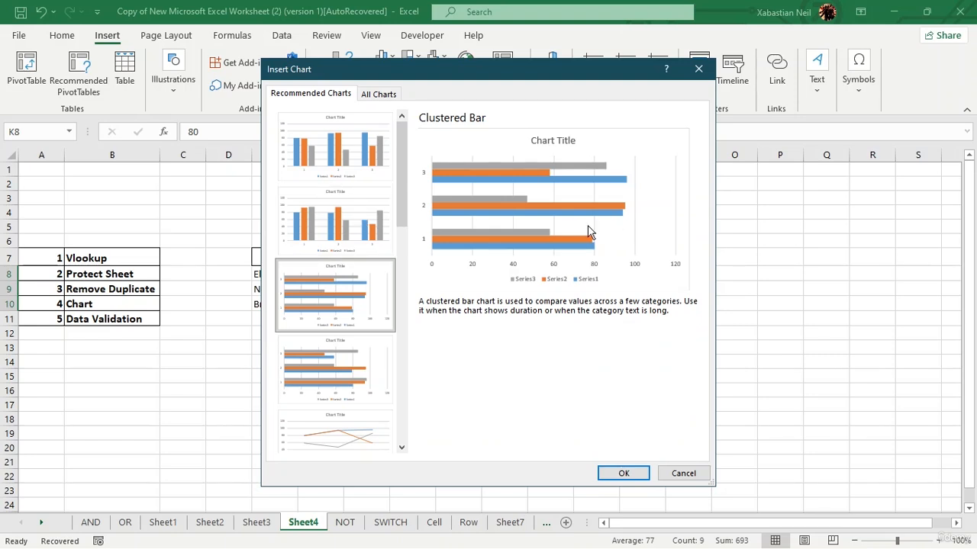
click(352, 166)
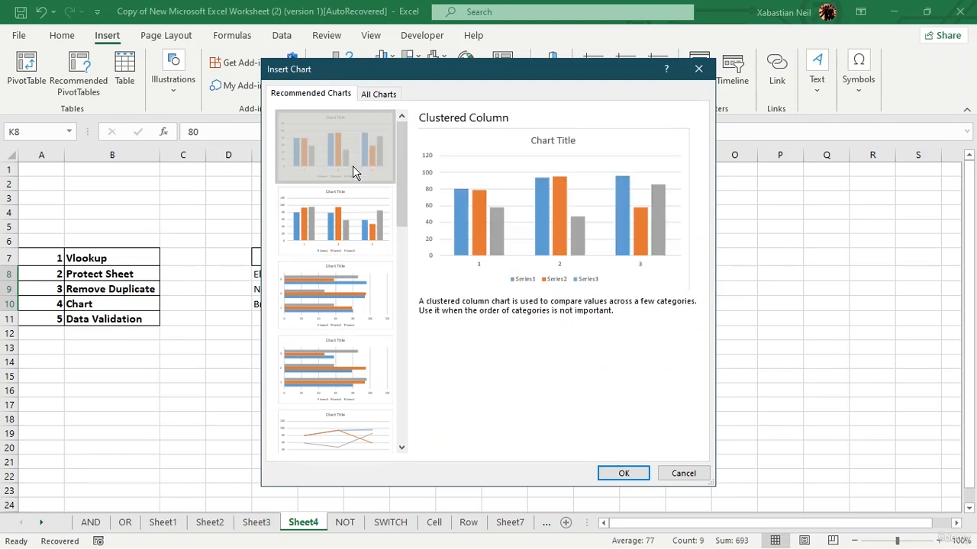
click(621, 473)
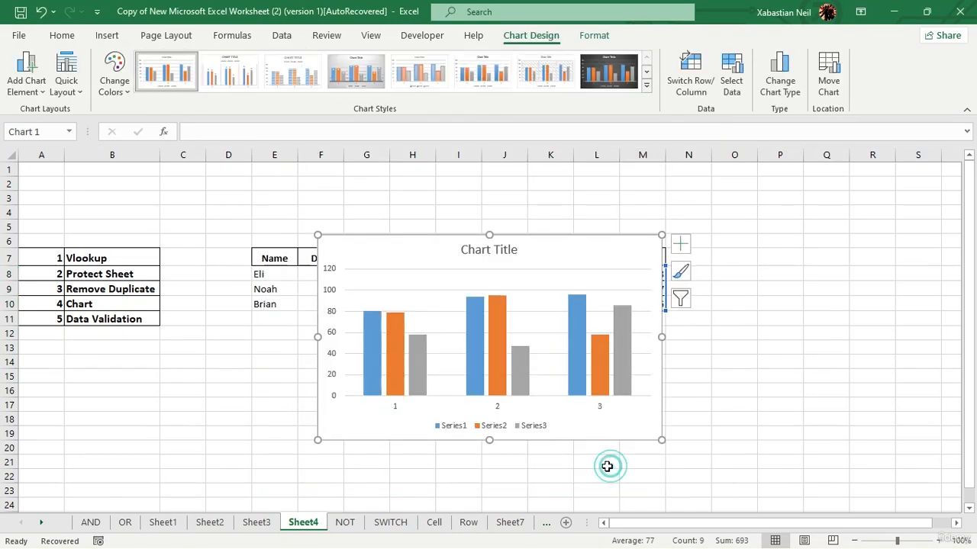
drag(560, 243, 597, 236)
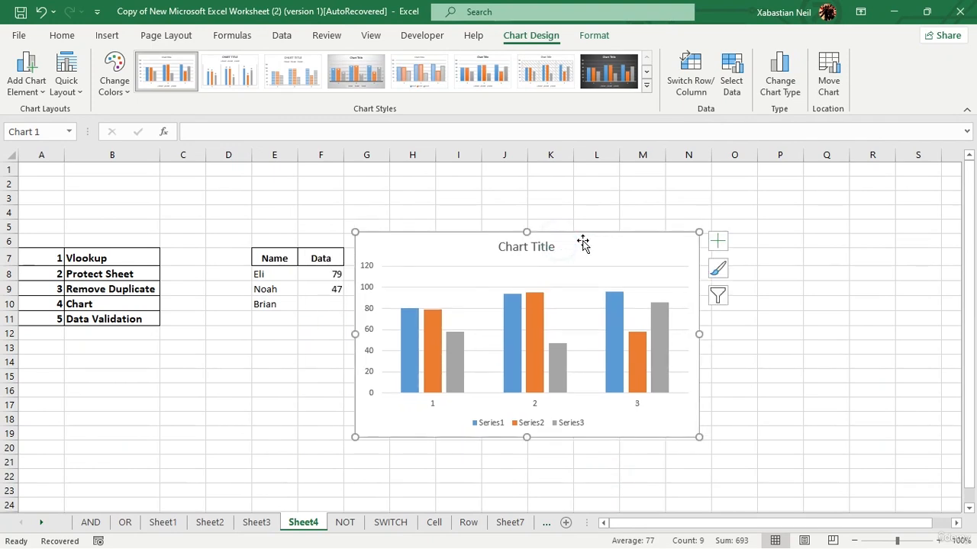
Step: Delete the column chart, check the Line chart choices on Insert, and select F8
key(Delete)
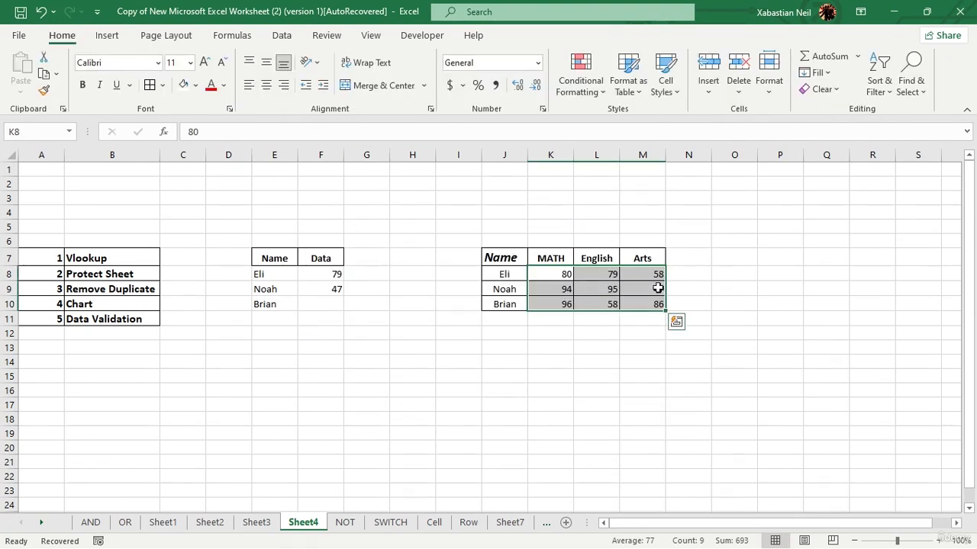
click(105, 36)
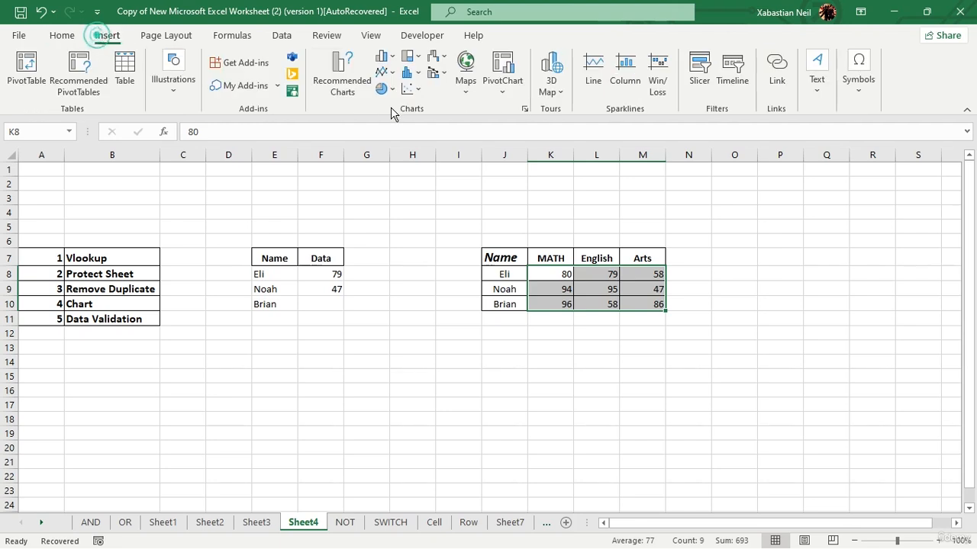
click(386, 81)
click(385, 74)
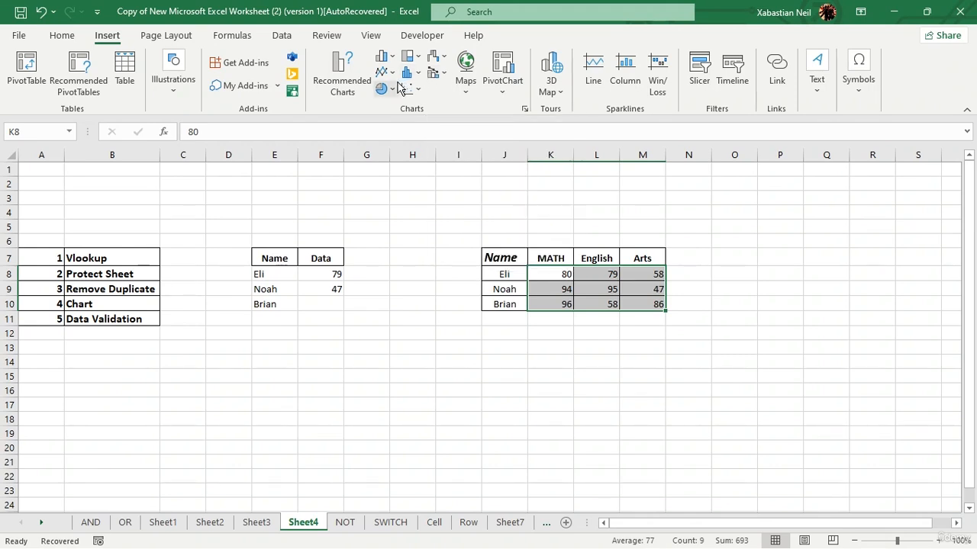
click(328, 276)
Step: Insert a 2-D Pie chart of the Data column and inspect its Select Data source
click(382, 90)
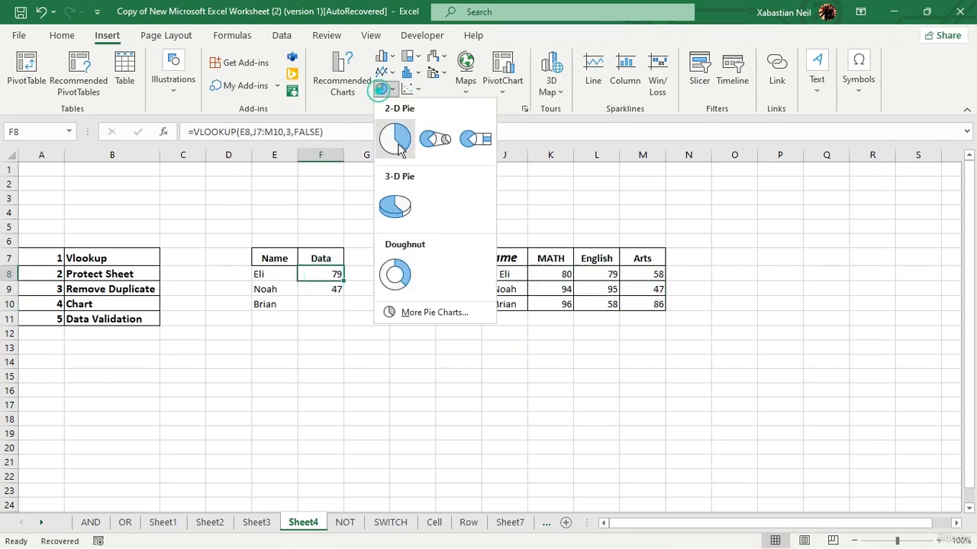
click(393, 135)
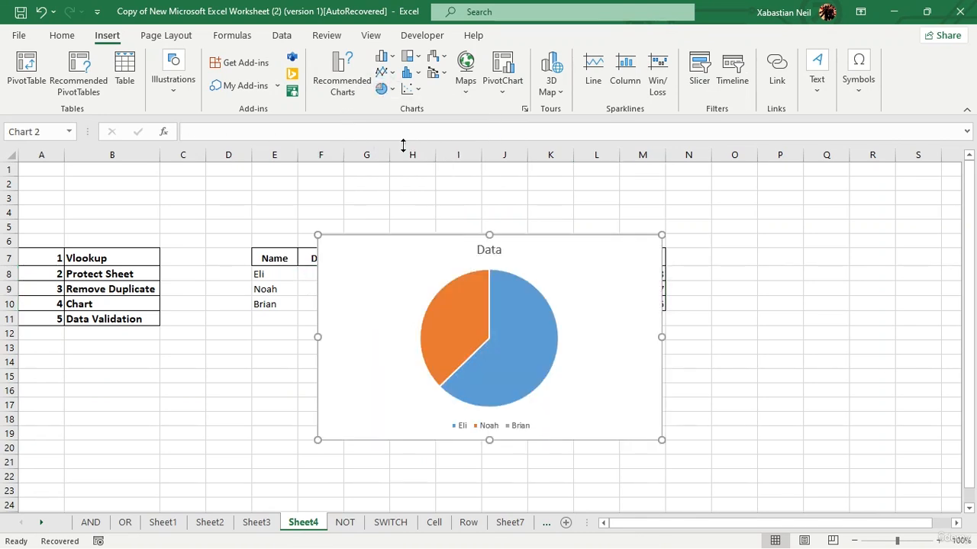
double_click(582, 281)
click(520, 324)
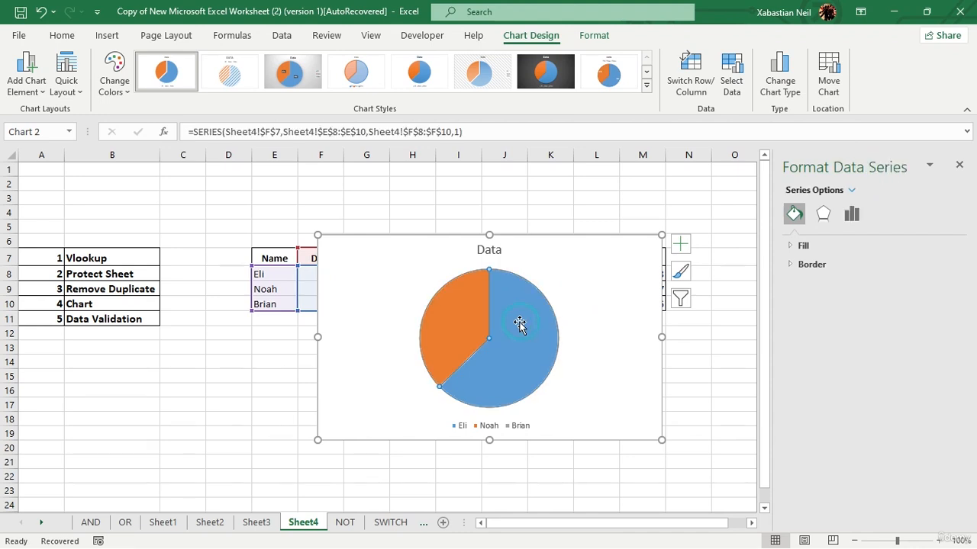
right_click(519, 323)
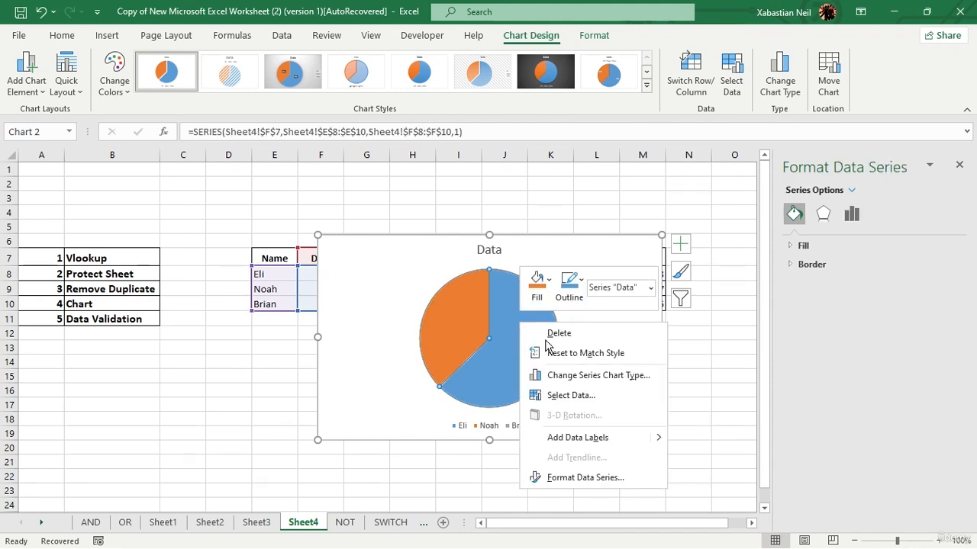
click(580, 396)
key(Escape)
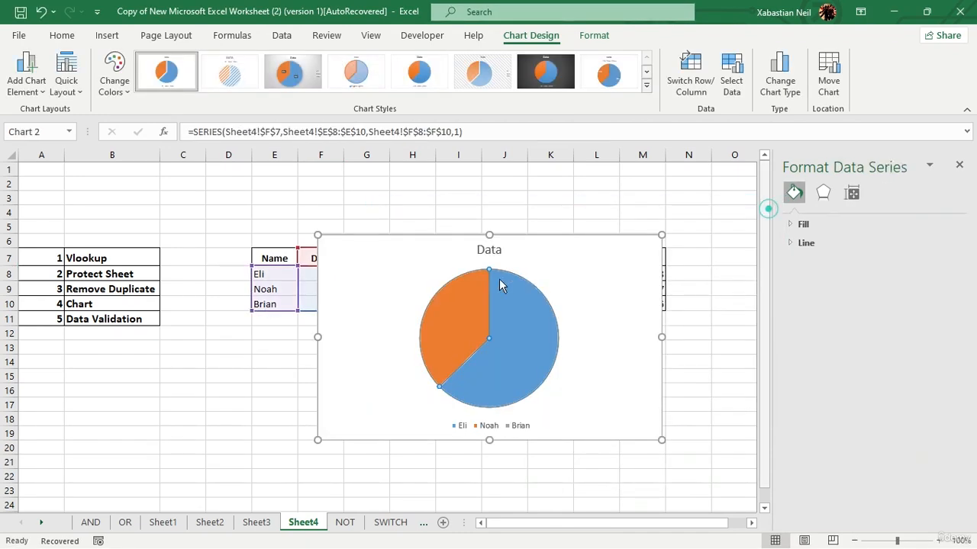
Step: Inspect the pie's Format Data Series, chart area and legend, then move the chart right and down
right_click(463, 292)
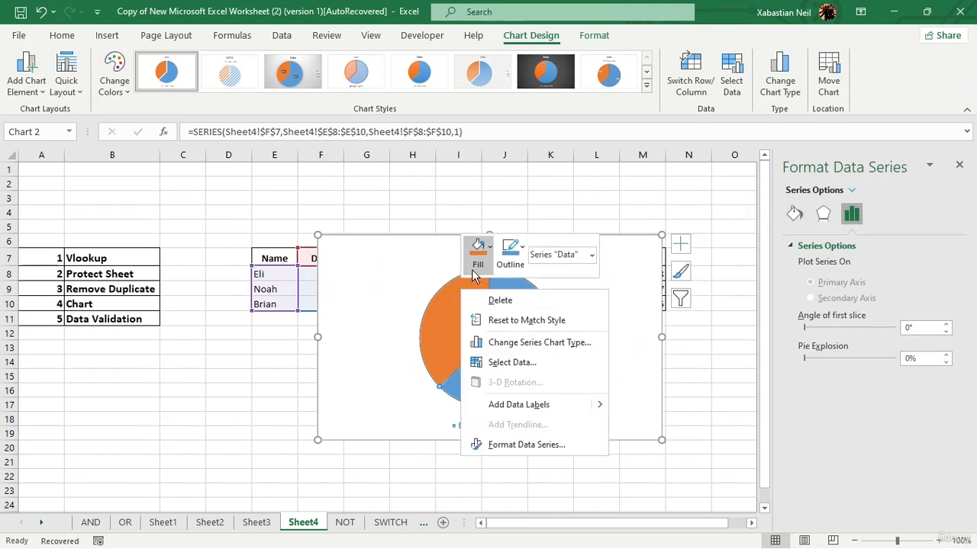
click(554, 448)
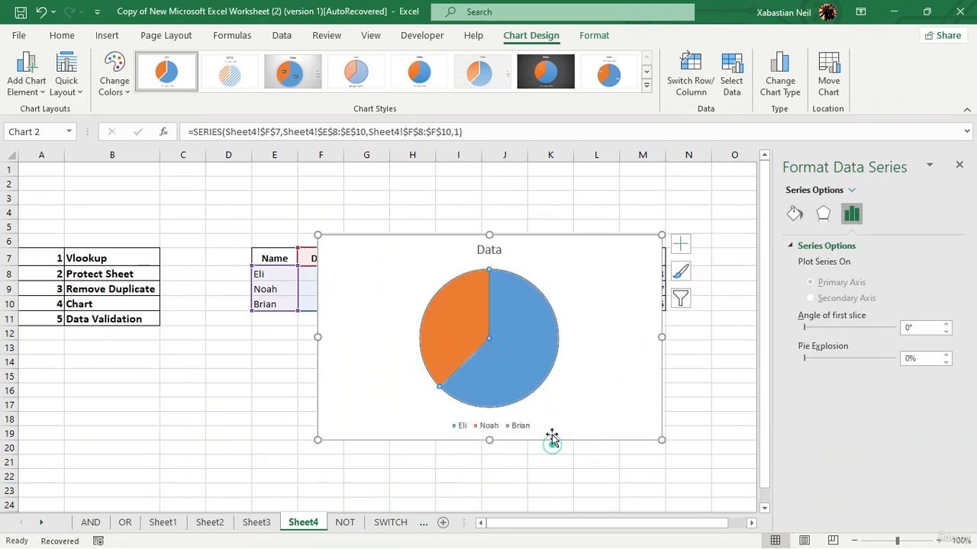
click(602, 288)
click(508, 426)
click(546, 365)
drag(599, 268, 690, 295)
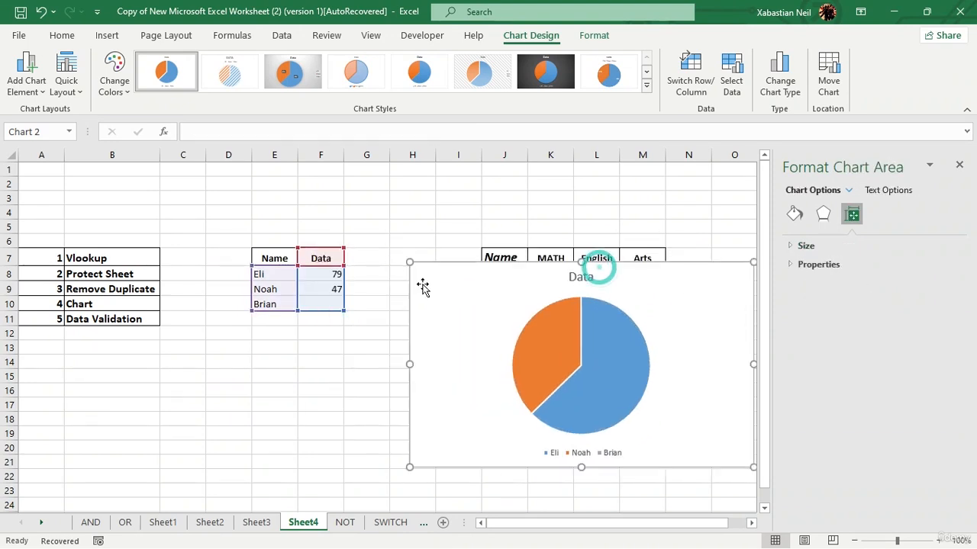
Step: Enter 5487 in F10, then correct the value so F10 reads 87
click(336, 306)
double_click(336, 306)
text(5487)
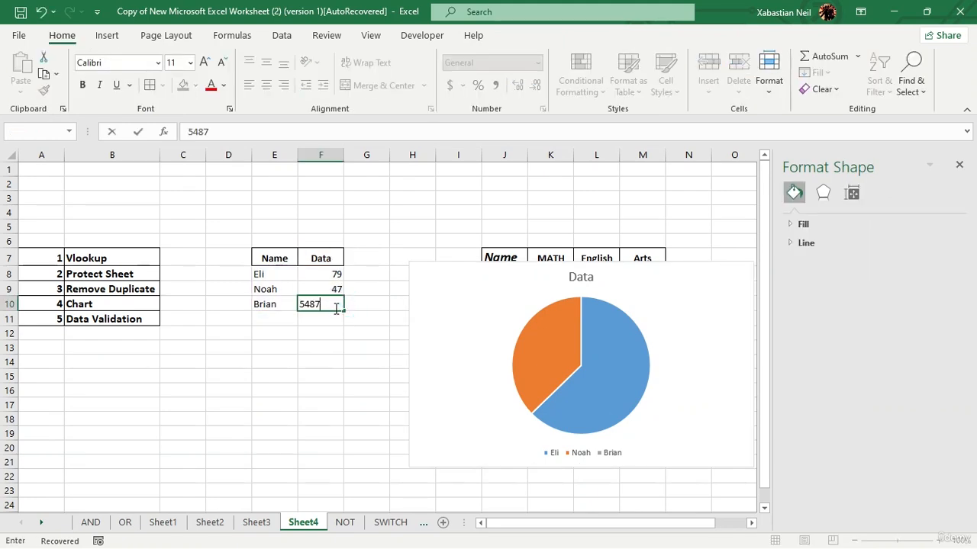
key(Return)
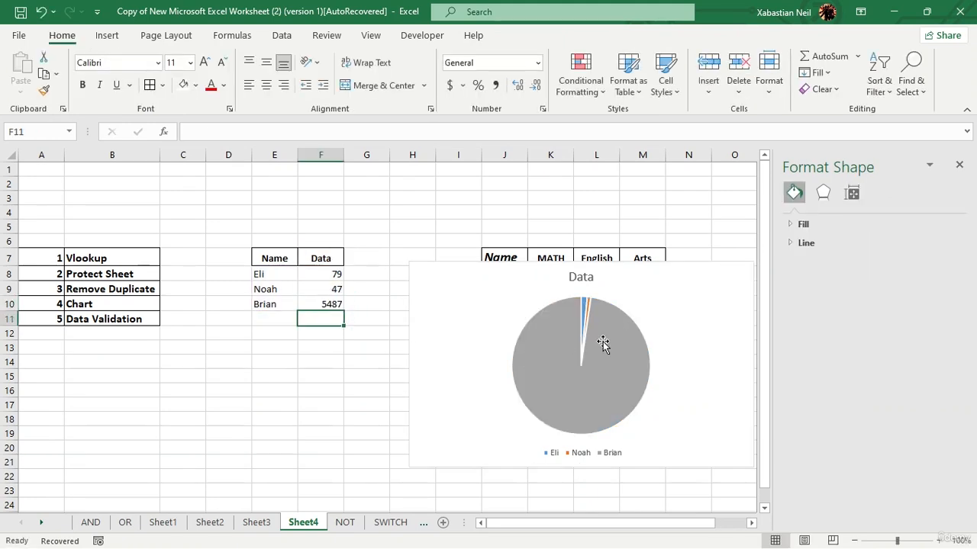
click(333, 308)
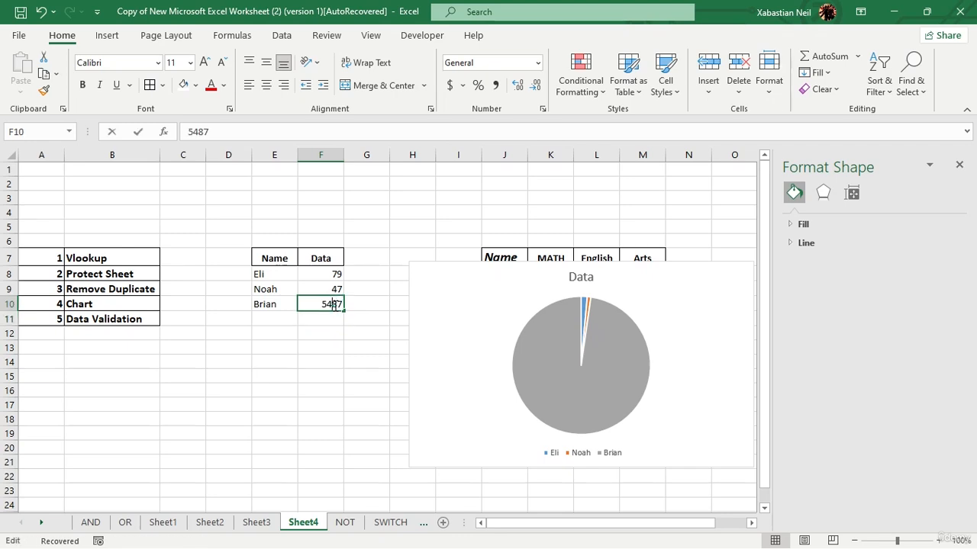
double_click(333, 307)
key(BackSpace)
key(Return)
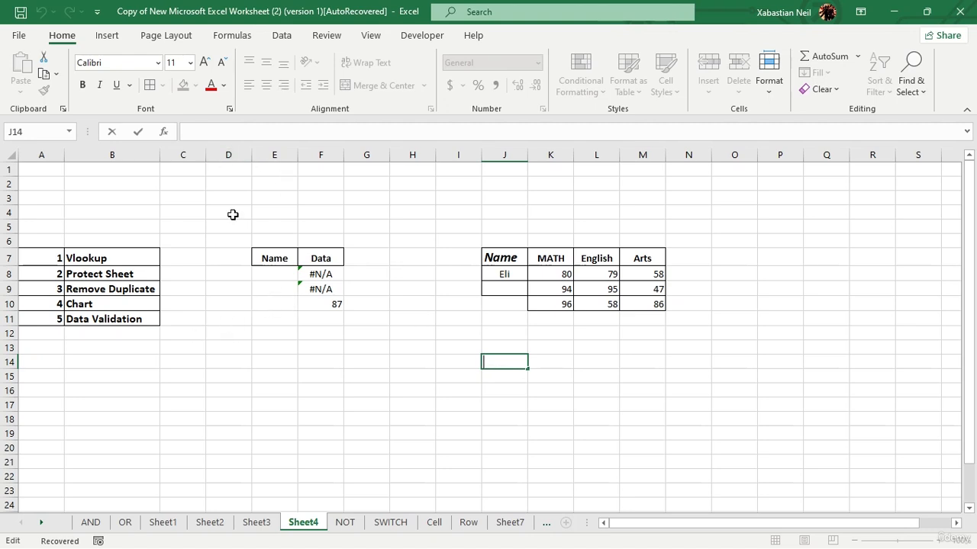
Step: Look at the Data tab's Data Validation options, then close them without changes
click(281, 36)
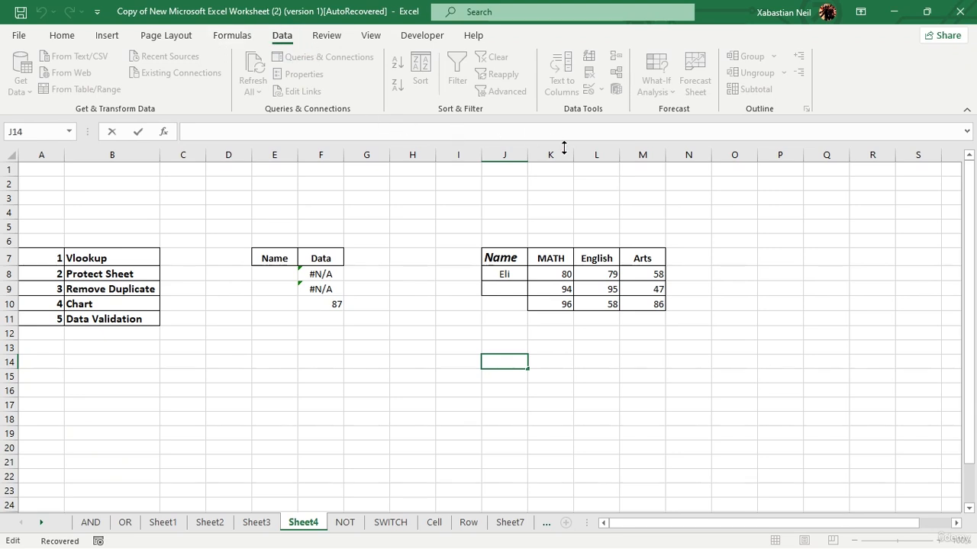
click(372, 241)
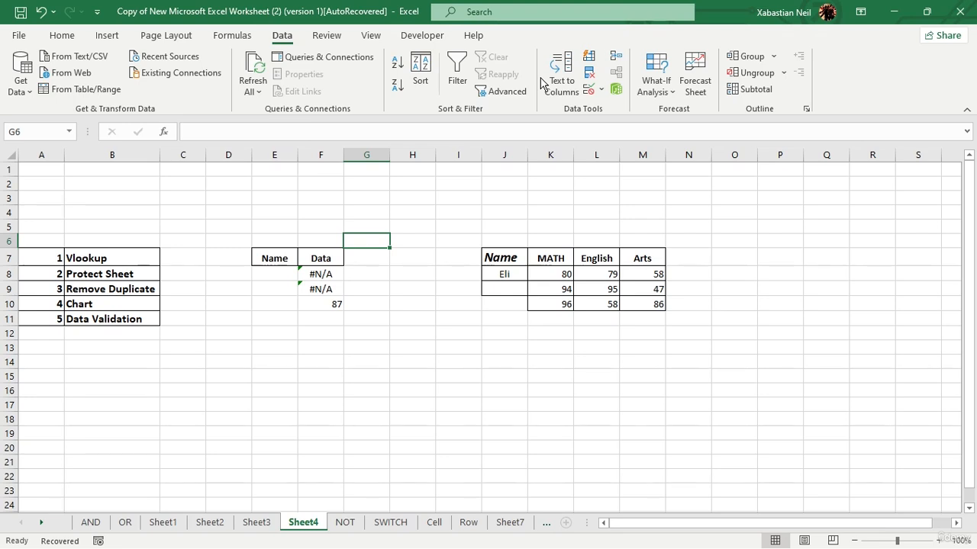
click(602, 90)
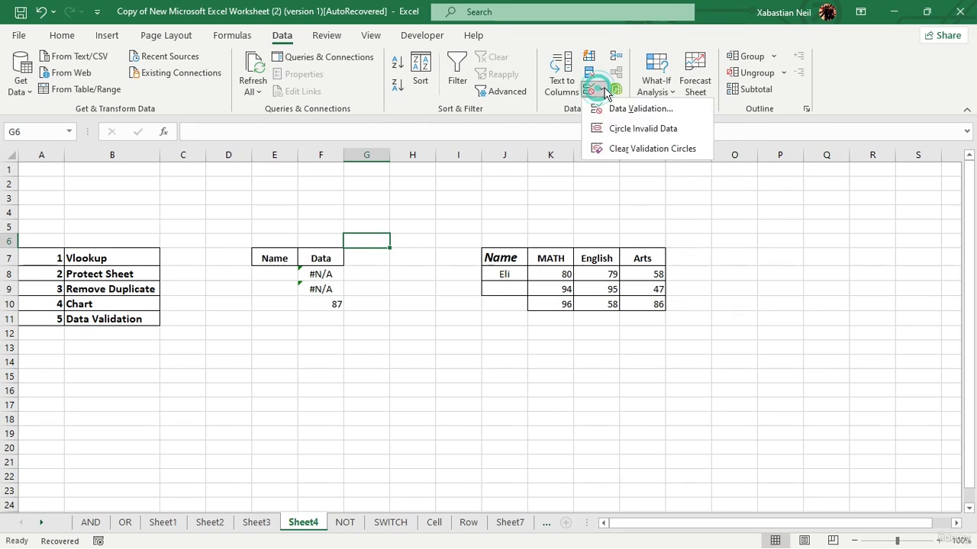
click(628, 290)
Step: Enter Noah in J9 and Martha in J10 of the Name column
double_click(505, 288)
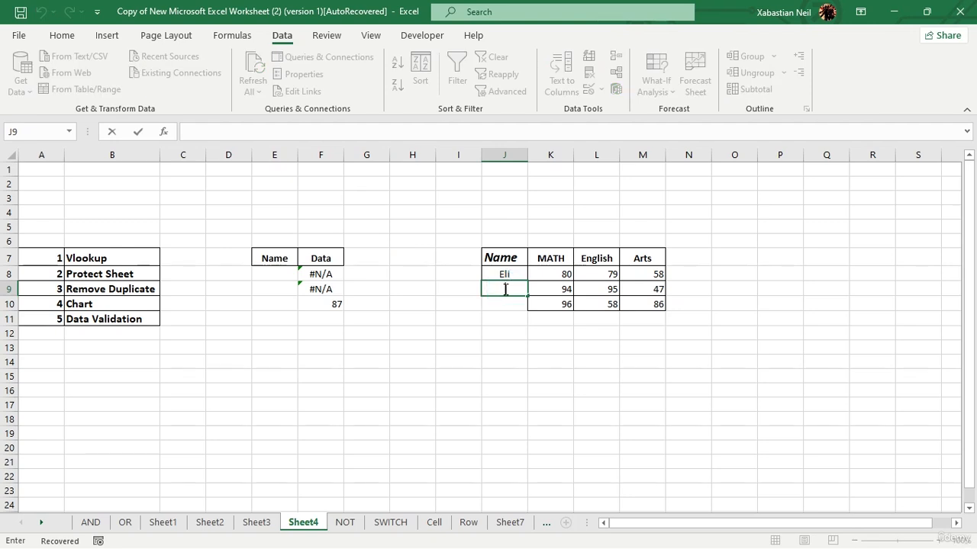
text(Noah)
key(Return)
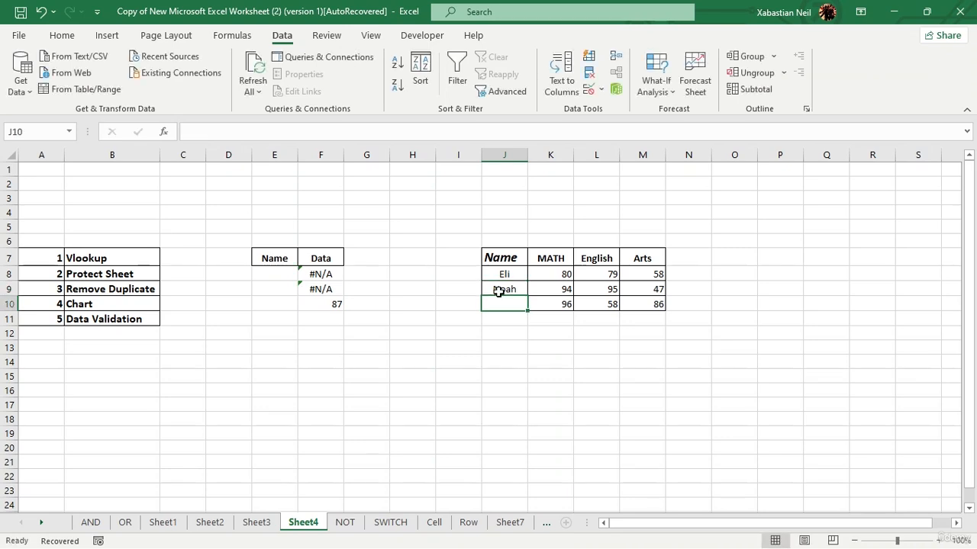
text(M)
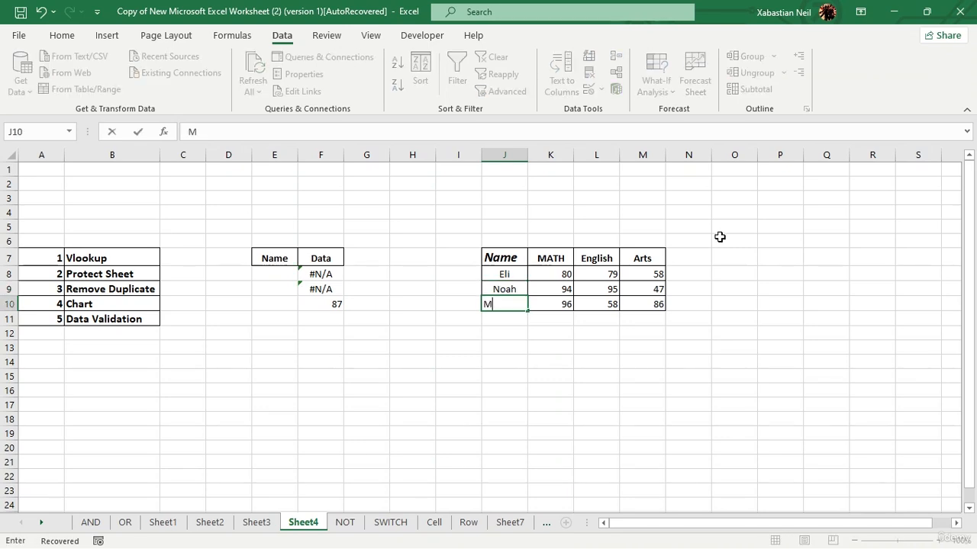
text(artha)
click(536, 374)
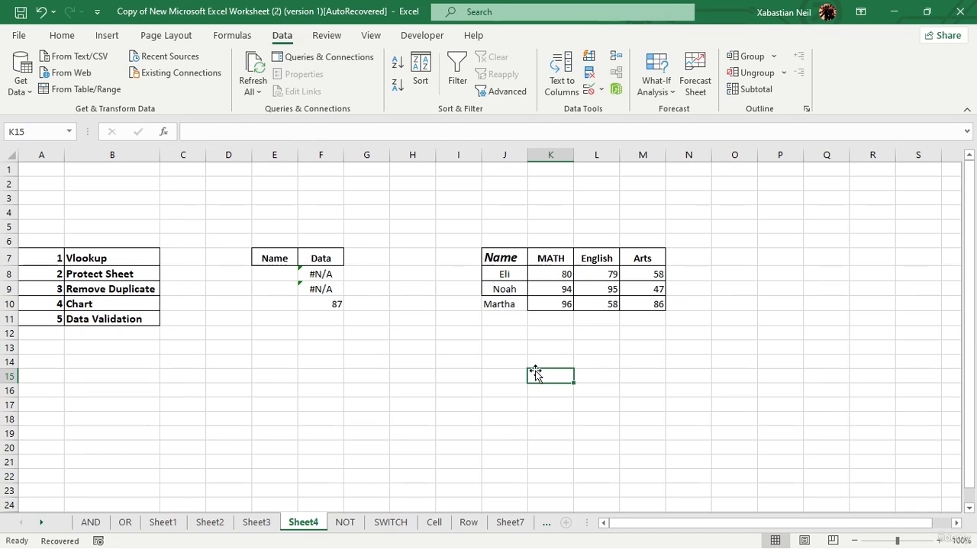
Step: Copy the Noah and Martha cells, then cancel the pending copy without pasting
drag(521, 289, 517, 303)
key(ctrl+c)
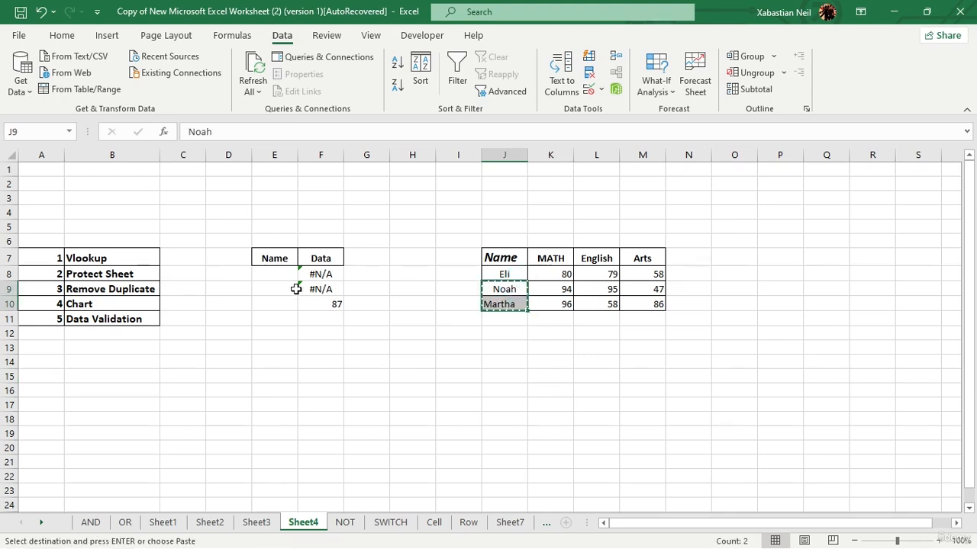
click(283, 278)
key(Escape)
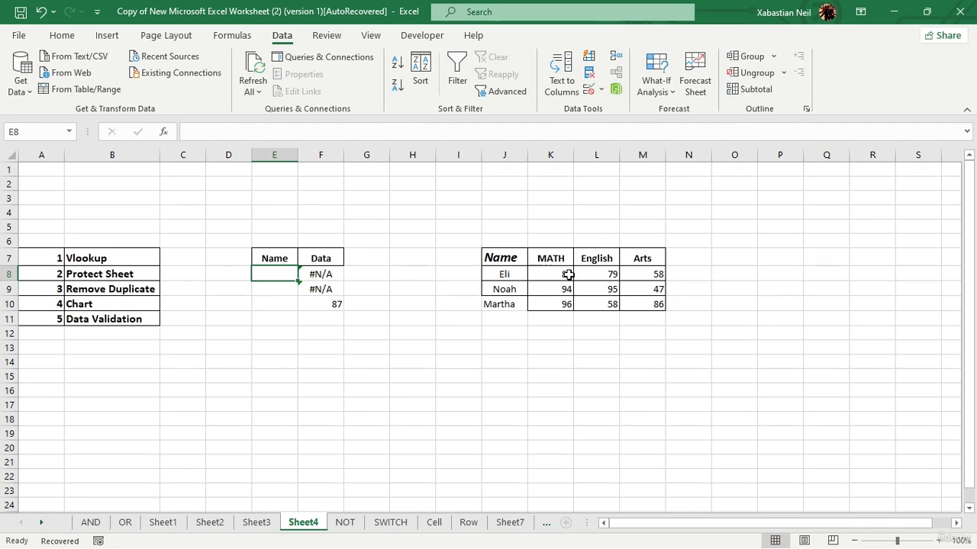
Step: Move Noah and Martha from J9:J10 into E8:E9 under Name
drag(562, 287, 504, 291)
click(502, 334)
click(510, 305)
key(ctrl+c)
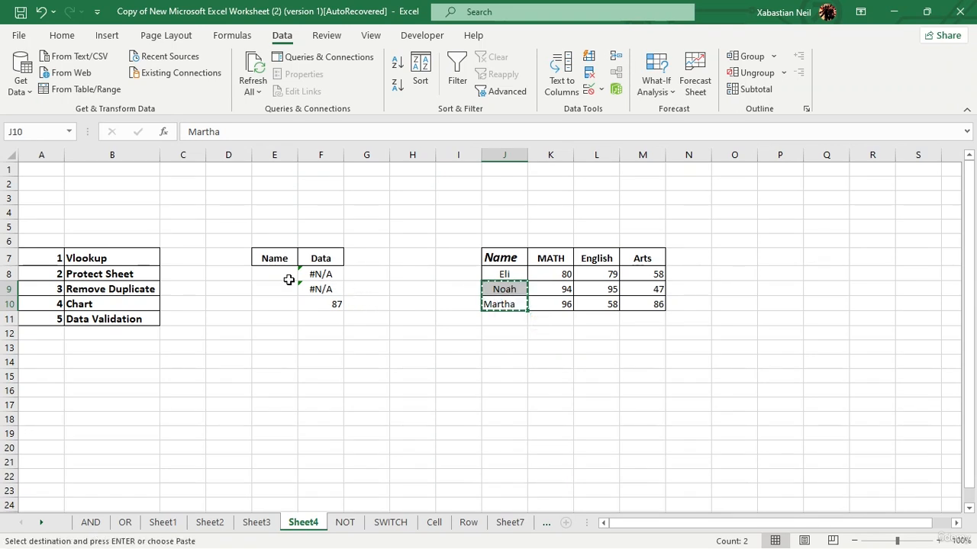
click(276, 274)
key(ctrl+v)
click(422, 335)
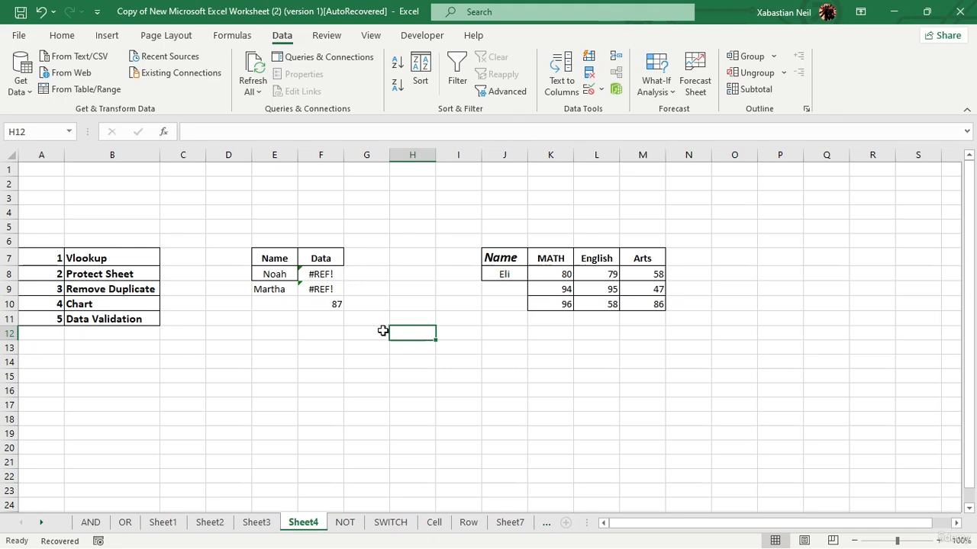
click(512, 275)
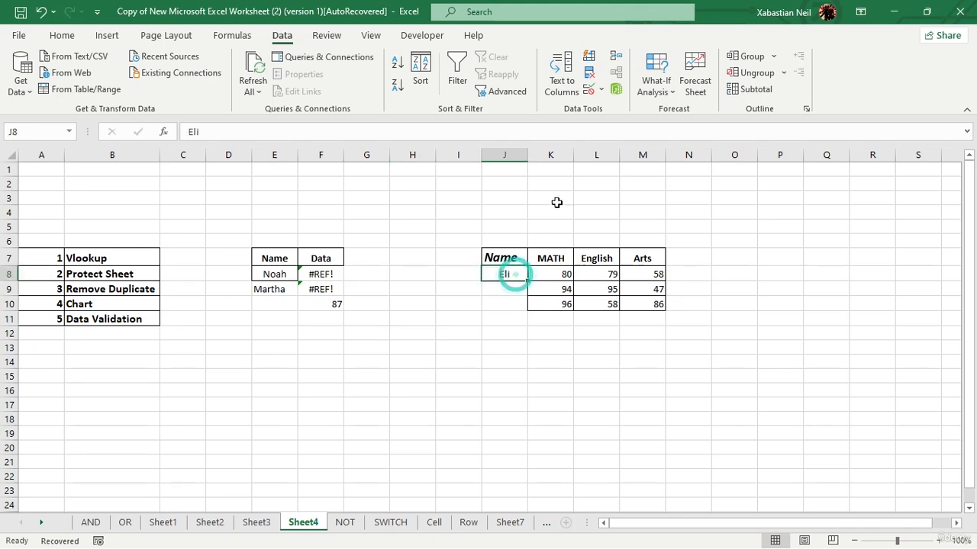
Step: Give J8 a Data Validation list sourced from =$E$8:$E$9
click(589, 90)
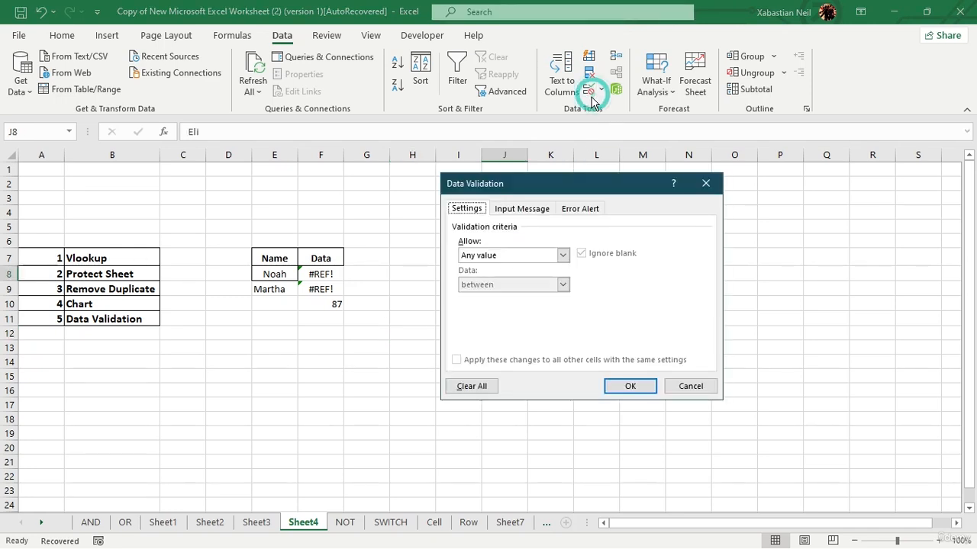
click(563, 255)
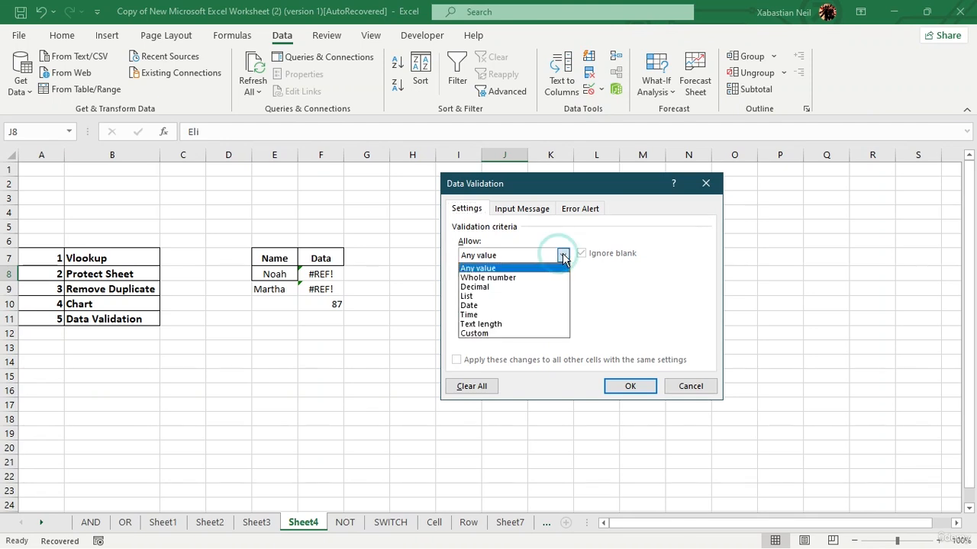
click(489, 297)
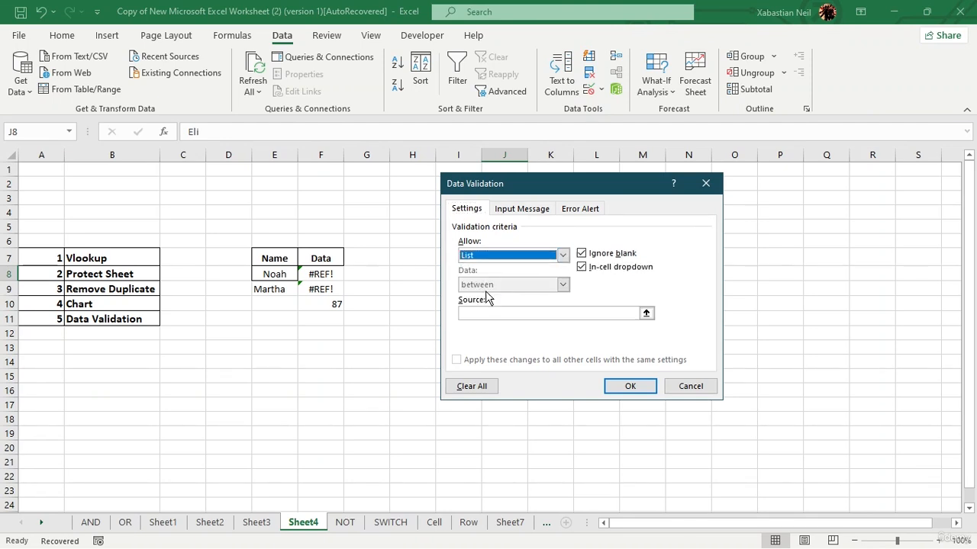
click(647, 313)
drag(276, 274, 290, 292)
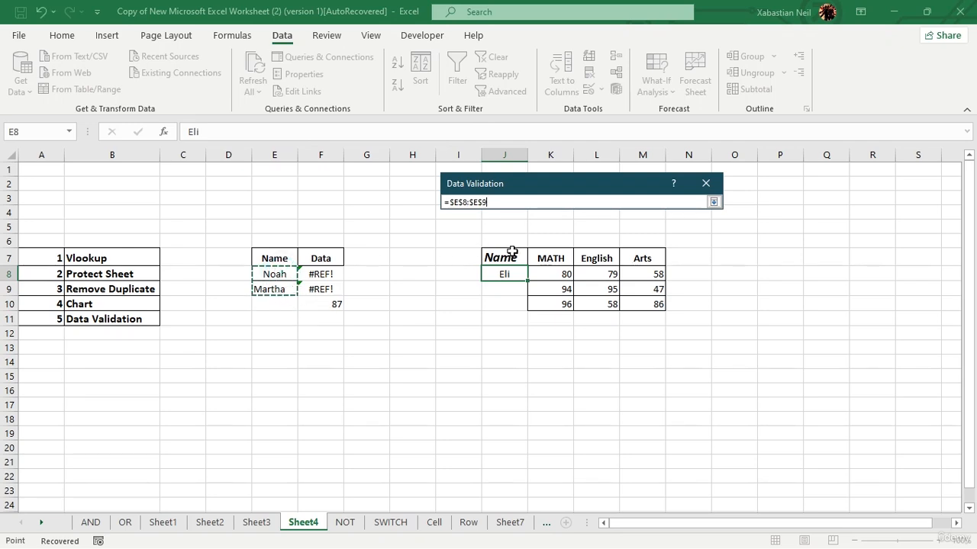
key(Return)
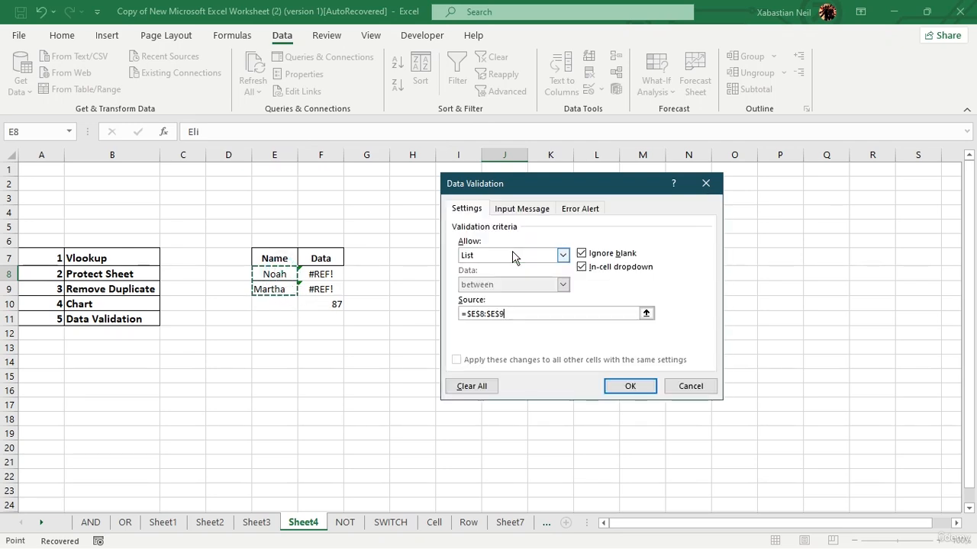
click(651, 392)
Step: Pick Noah from J8's name dropdown, then start editing J9
click(535, 276)
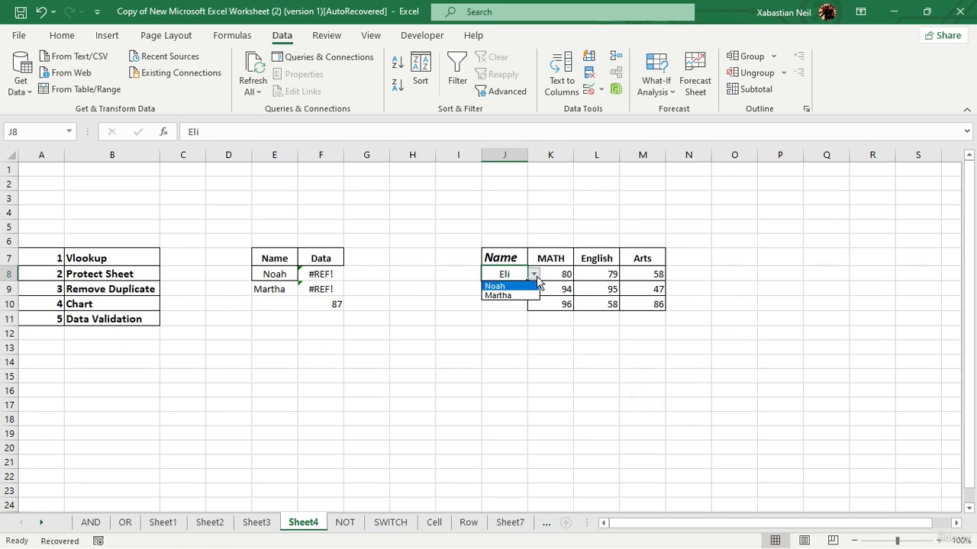
click(471, 319)
click(539, 276)
click(518, 276)
click(534, 275)
click(518, 288)
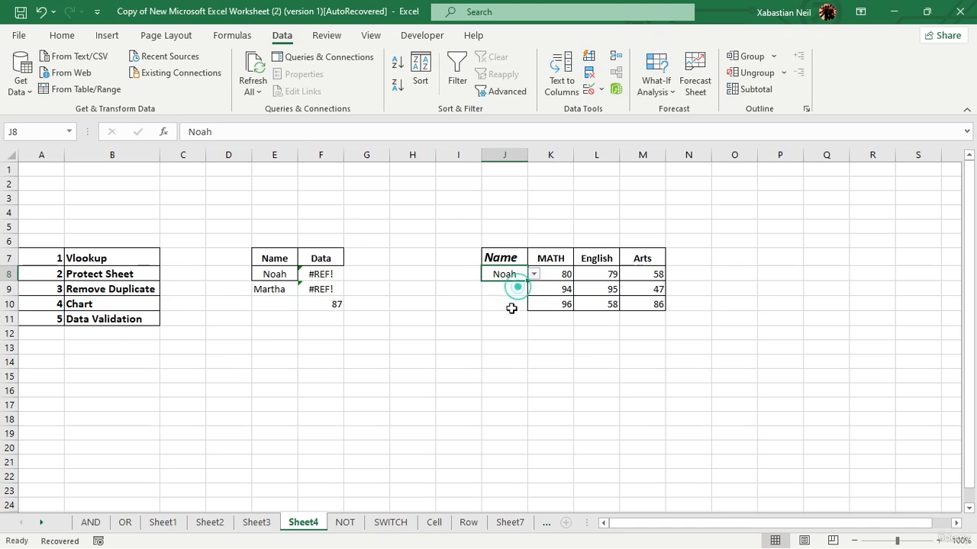
click(508, 291)
double_click(508, 291)
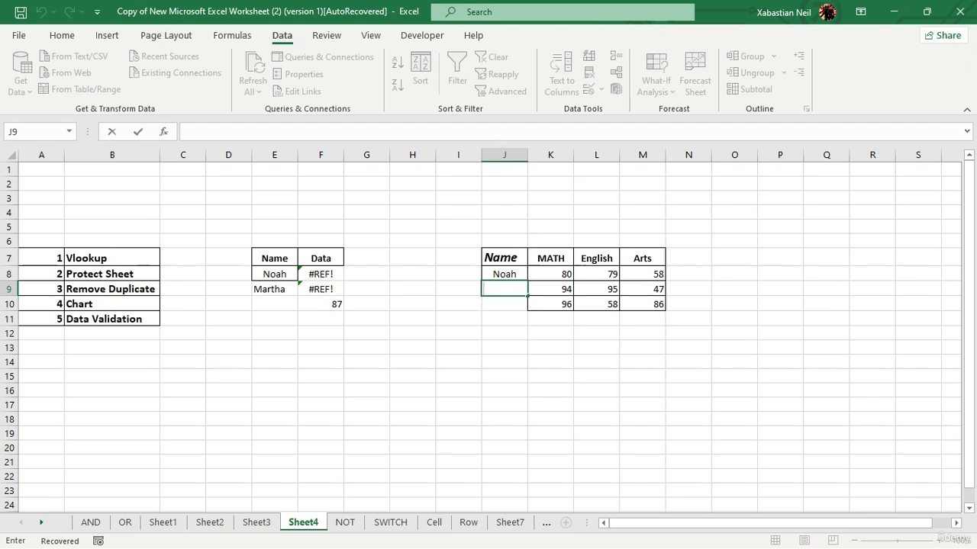
Step: Undo the recent changes so J8 reads Eli again
click(279, 258)
click(41, 13)
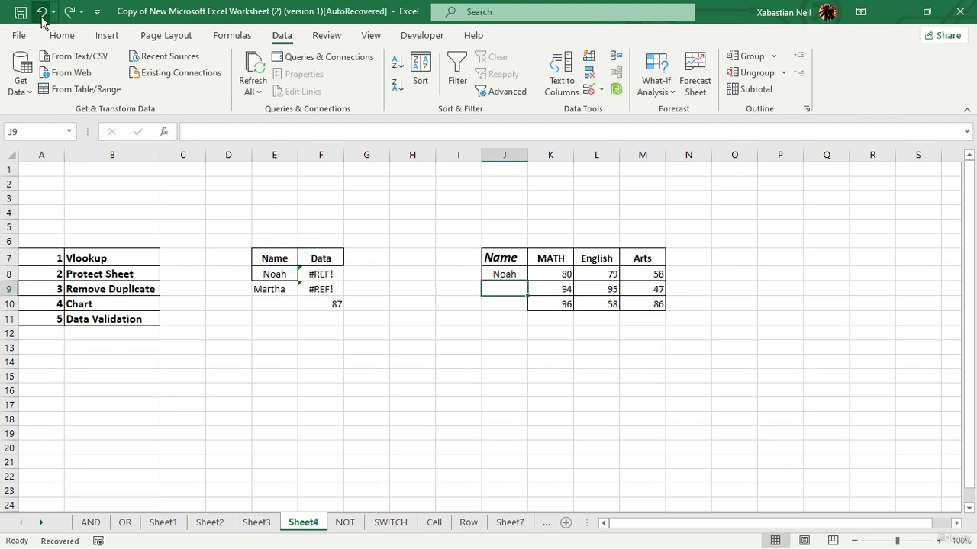
click(519, 274)
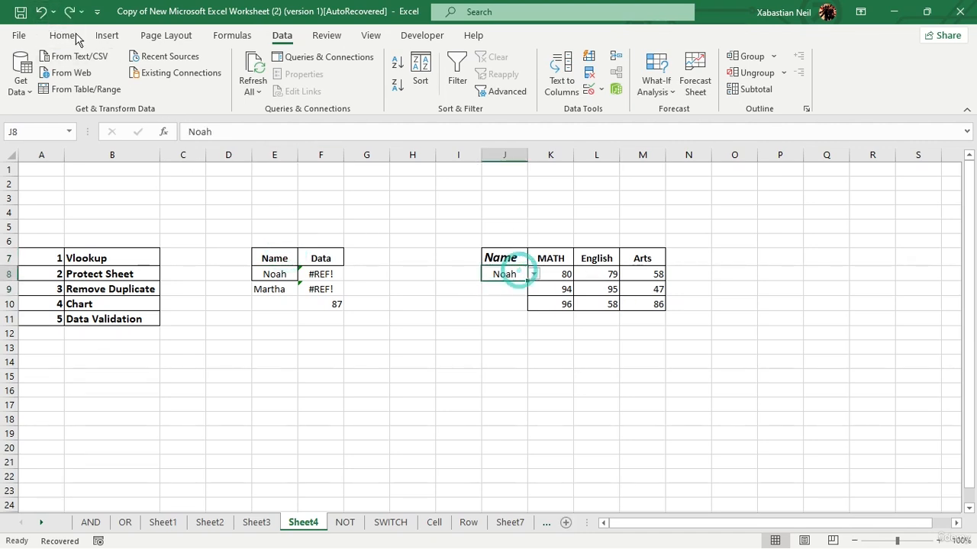
click(42, 13)
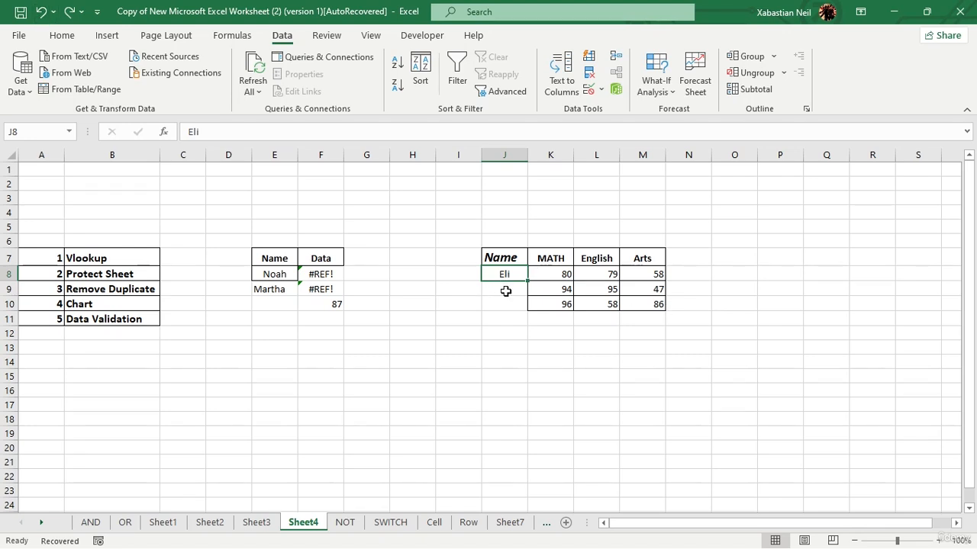
Step: Apply a Data Validation list with source =$E$8:$E$9 to all of column J
click(504, 151)
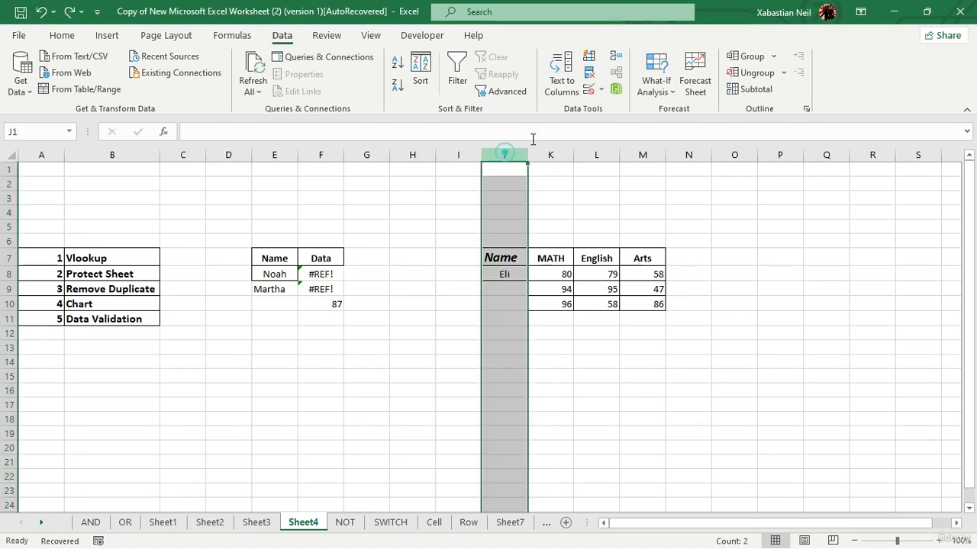
click(589, 89)
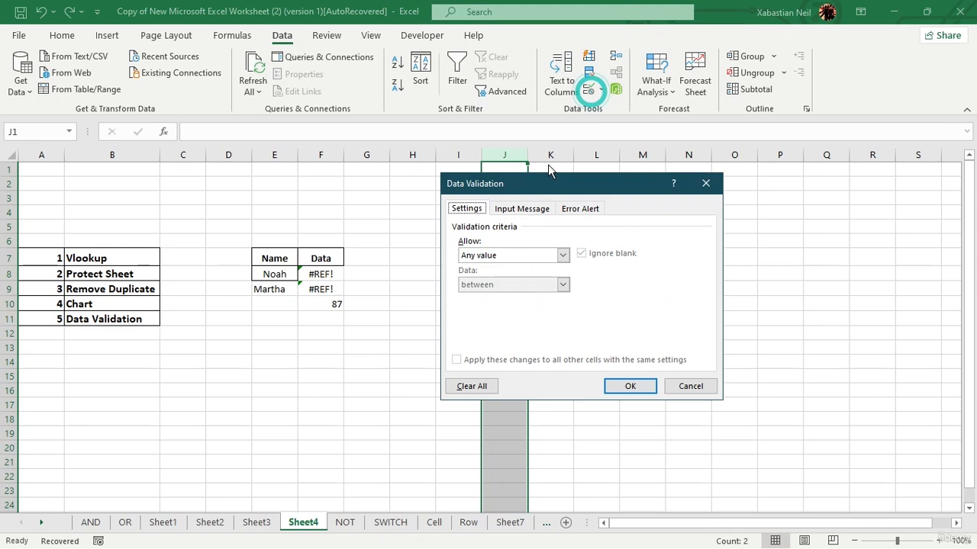
click(562, 255)
click(484, 297)
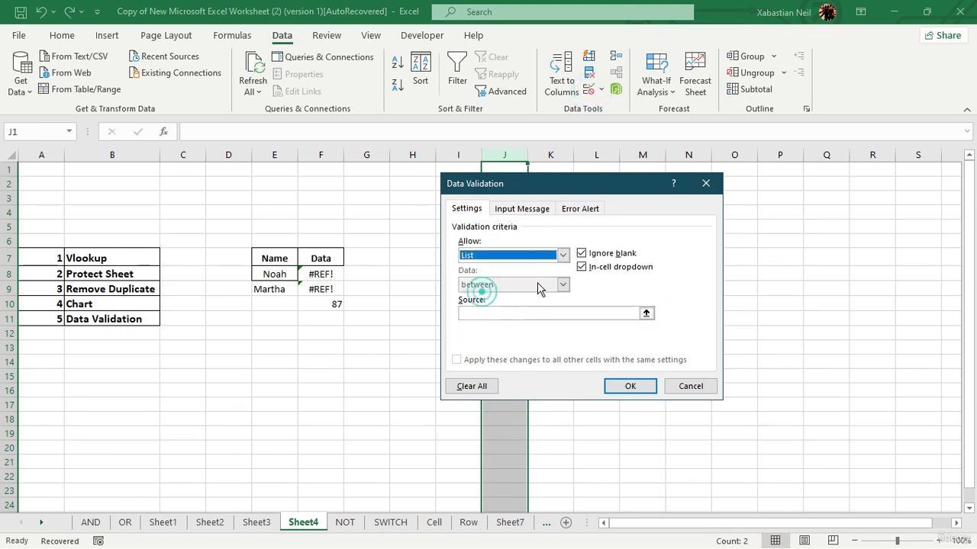
click(588, 311)
click(648, 314)
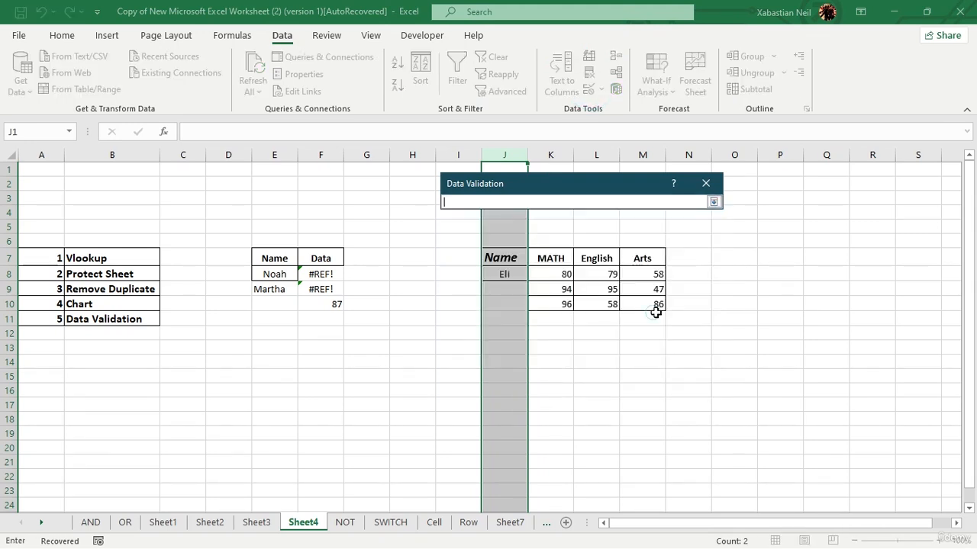
drag(268, 273, 283, 294)
key(Return)
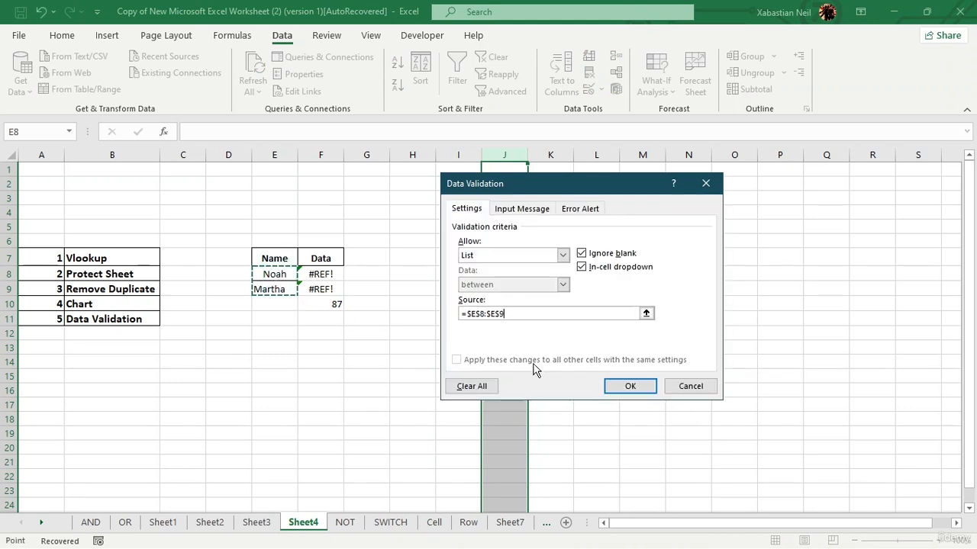
click(624, 383)
Step: Choose Noah for J9 and Martha for J10 from their dropdowns
click(504, 290)
click(534, 290)
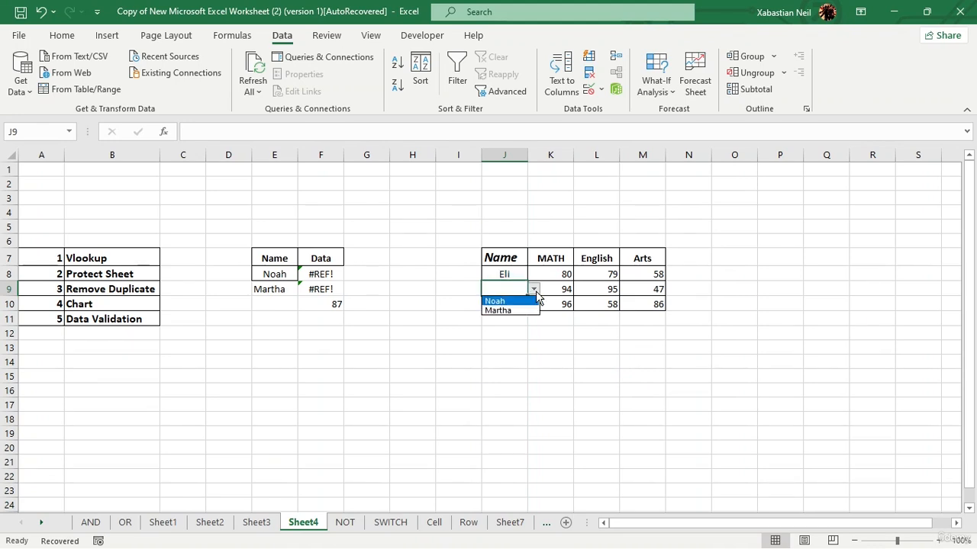
click(497, 300)
click(498, 305)
click(534, 304)
click(516, 327)
Step: Change J9 and J8 to Martha using their name dropdowns
click(508, 290)
click(536, 290)
click(506, 296)
click(534, 292)
click(506, 314)
click(510, 274)
click(534, 274)
click(510, 297)
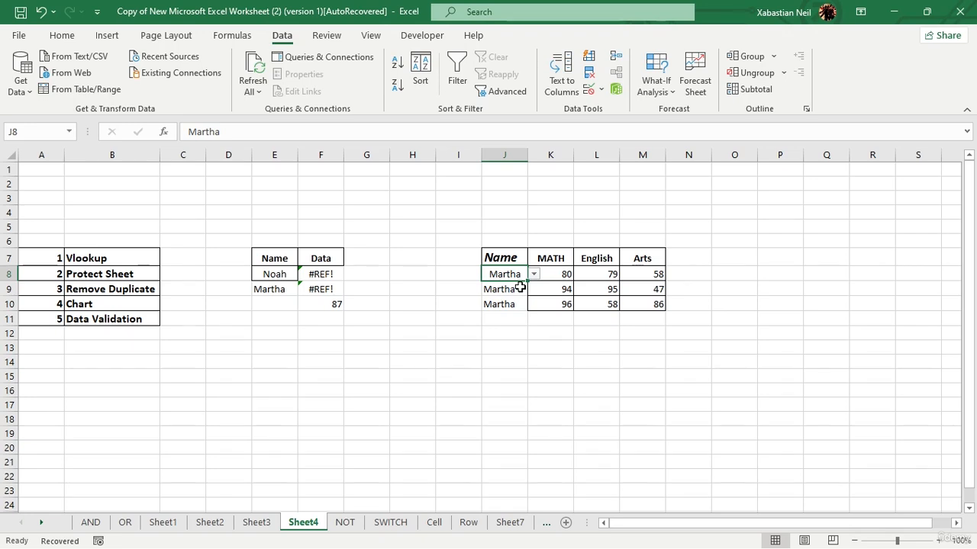